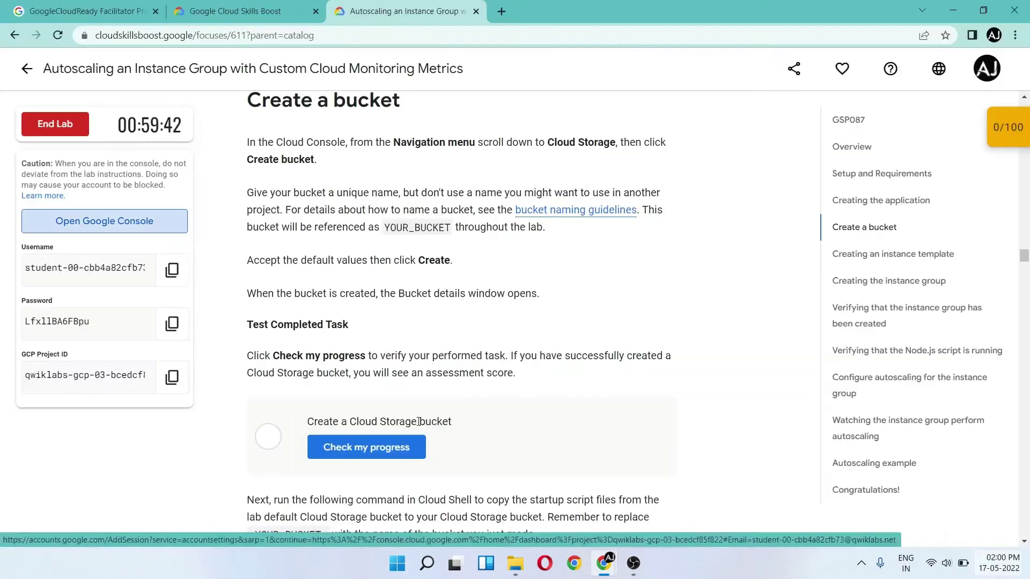
Switch to the Google Cloud console, open Cloud Storage, and accept the Terms of Service with India as the country.
{"action": "key", "text": "alt+Tab"}
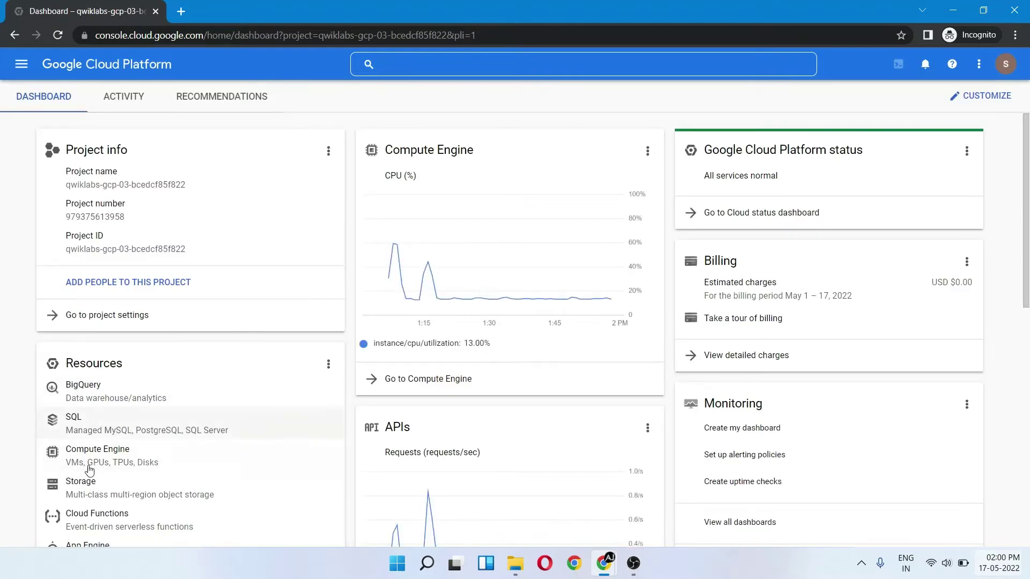
{"action": "left_click", "coordinate": [89, 490]}
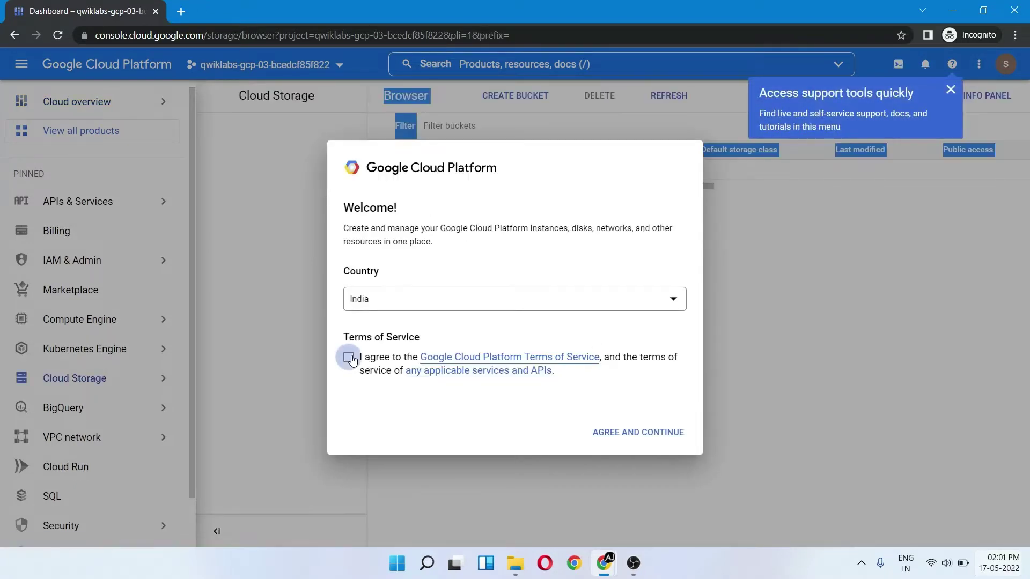
{"action": "double_click", "coordinate": [349, 359]}
{"action": "left_click", "coordinate": [347, 368]}
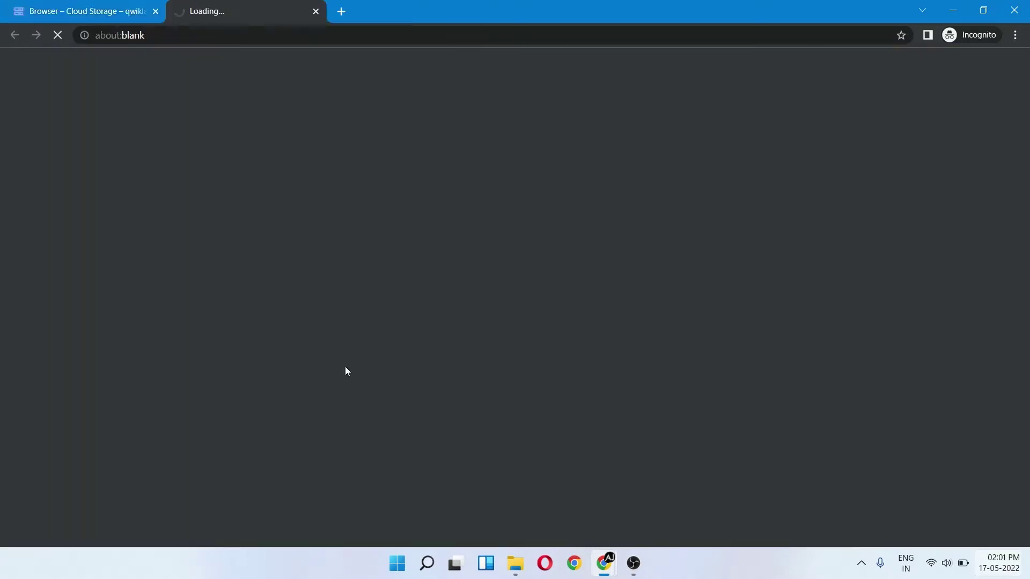
{"action": "key", "text": "ctrl+w"}
{"action": "left_click", "coordinate": [249, 369]}
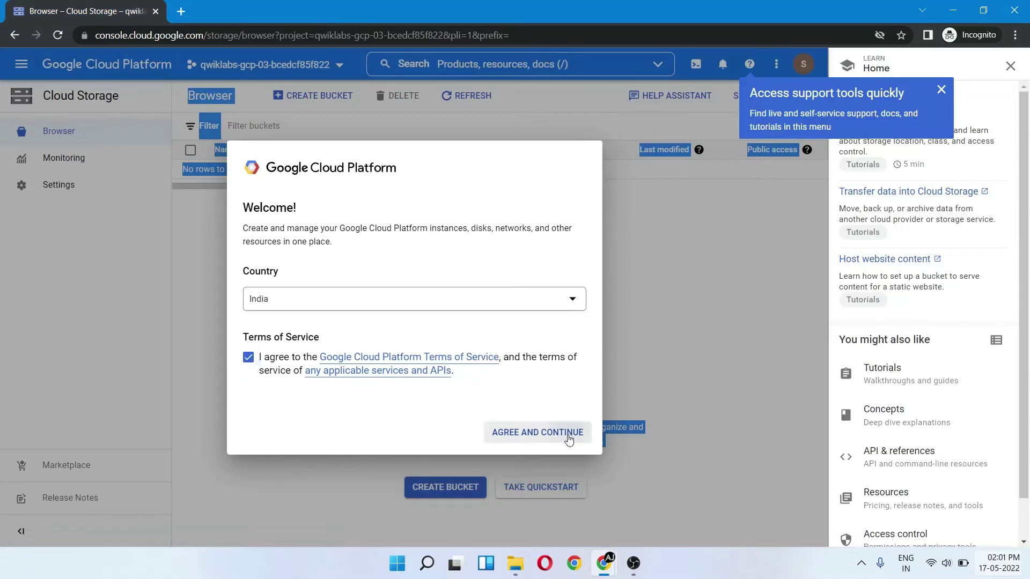
{"action": "left_click", "coordinate": [537, 441]}
{"action": "left_click", "coordinate": [1011, 63]}
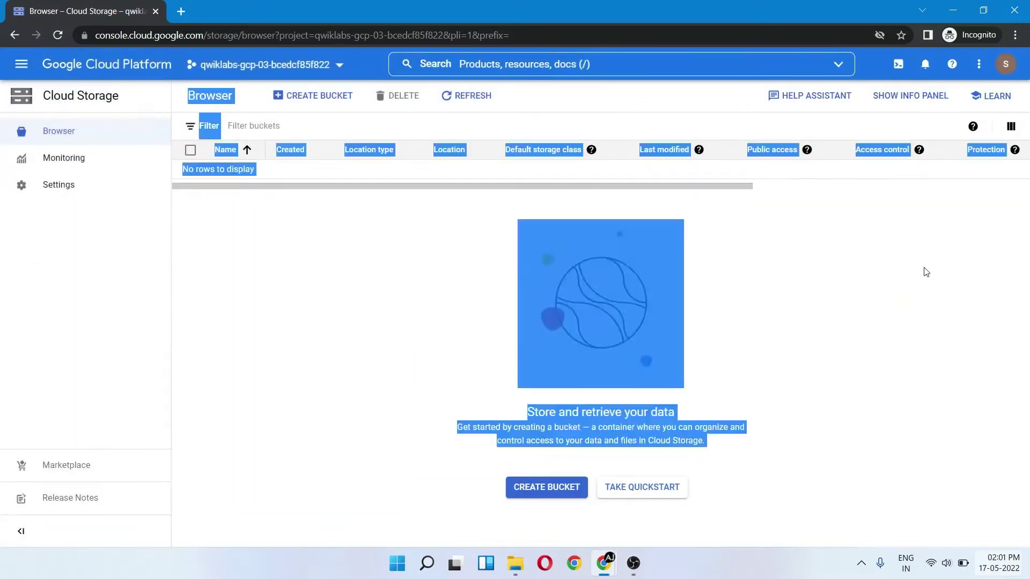
Create a bucket named qwiklabs-gcp-03-bcedcf85f822 with default settings and check the lab's bucket task progress.
{"action": "left_click", "coordinate": [554, 486]}
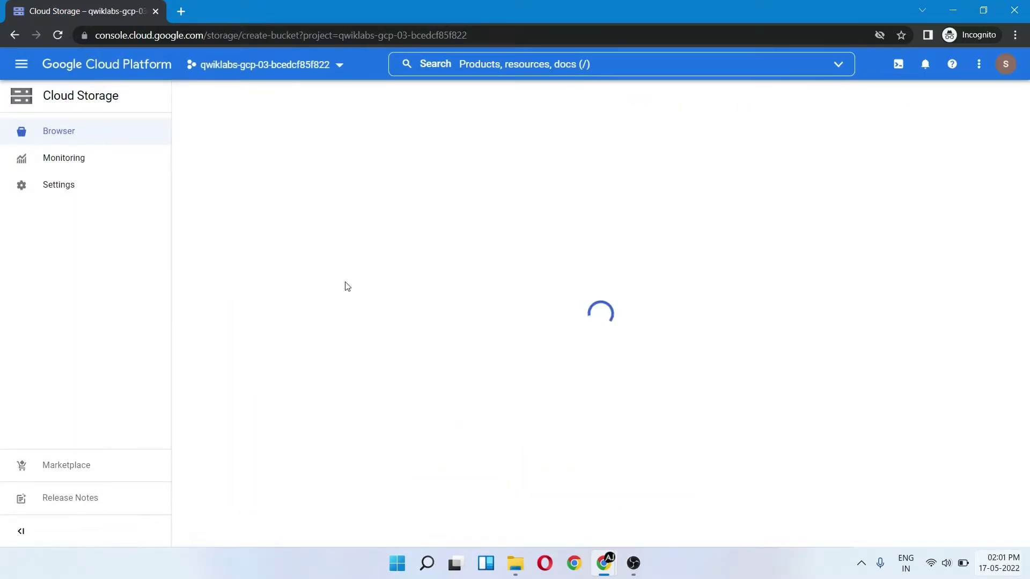
{"action": "scroll", "coordinate": [320, 387], "scroll_direction": "down", "scroll_amount": 1}
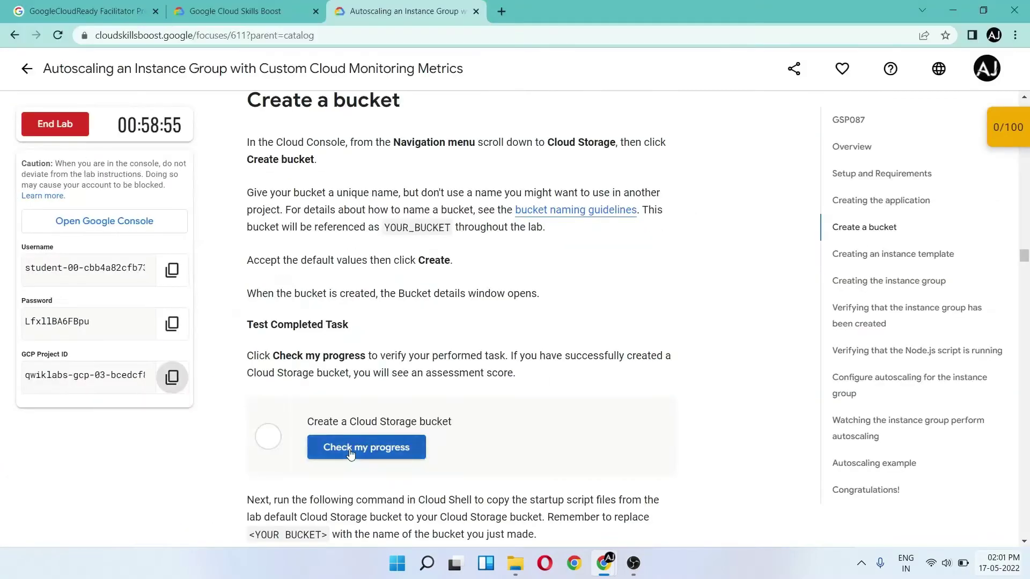
{"action": "left_click", "coordinate": [368, 446]}
Copy the gsutil startup-script copy command from the lab instructions and start a Cloud Shell session in the console.
{"action": "scroll", "coordinate": [575, 333], "scroll_direction": "down", "scroll_amount": 4}
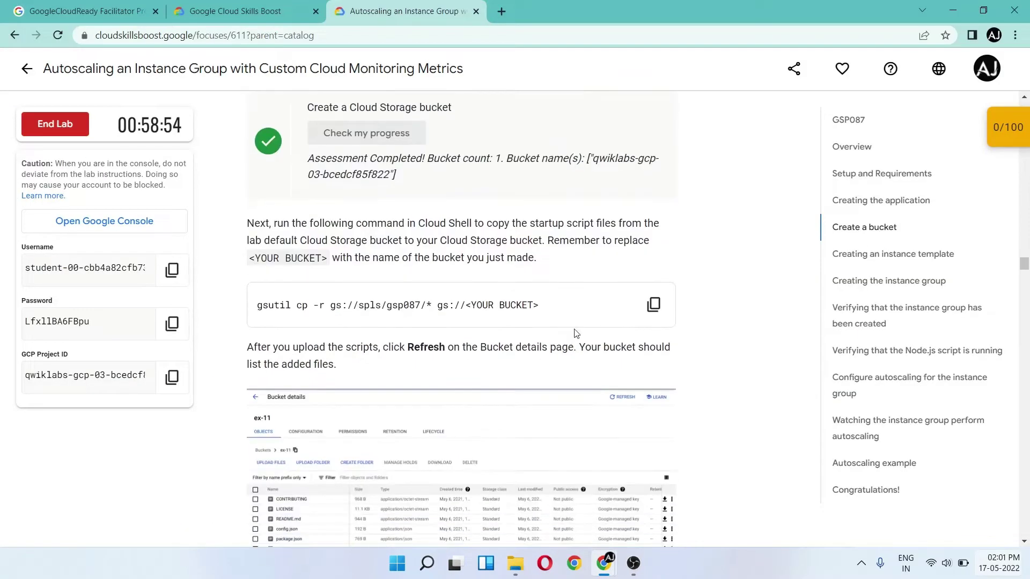
{"action": "left_click", "coordinate": [653, 306]}
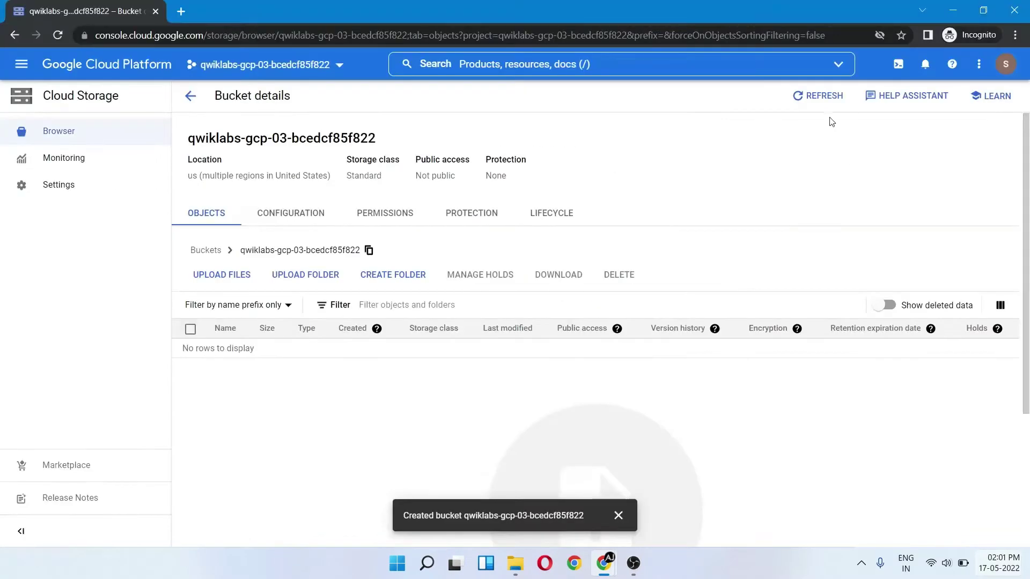
{"action": "left_click", "coordinate": [614, 516]}
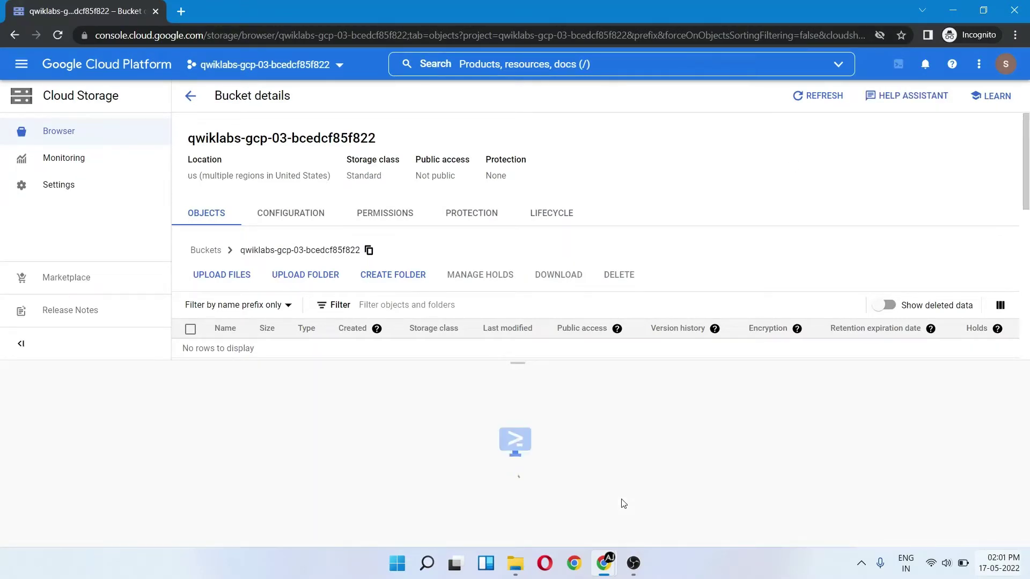
{"action": "left_click", "coordinate": [698, 511]}
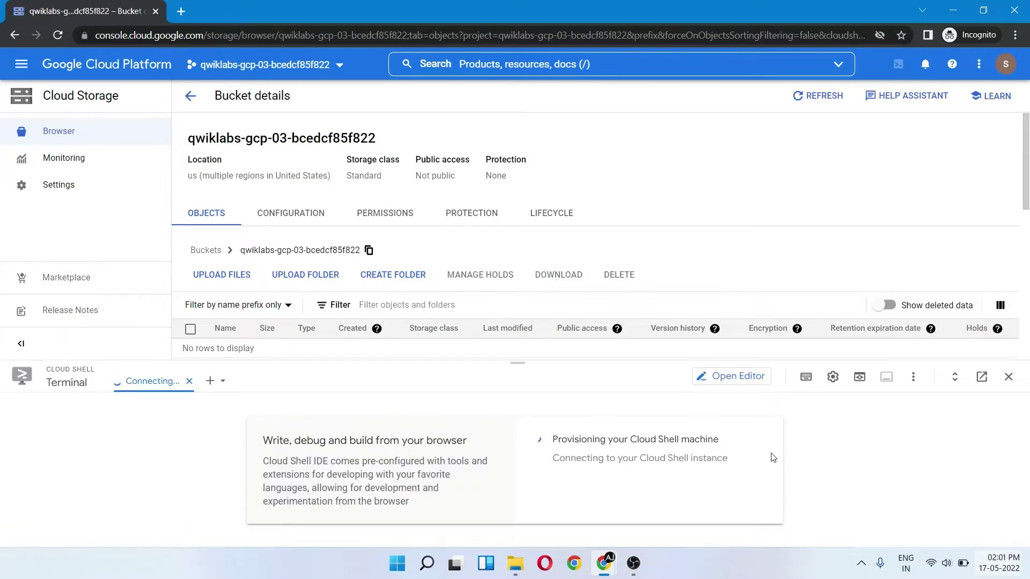
{"action": "left_click", "coordinate": [795, 462]}
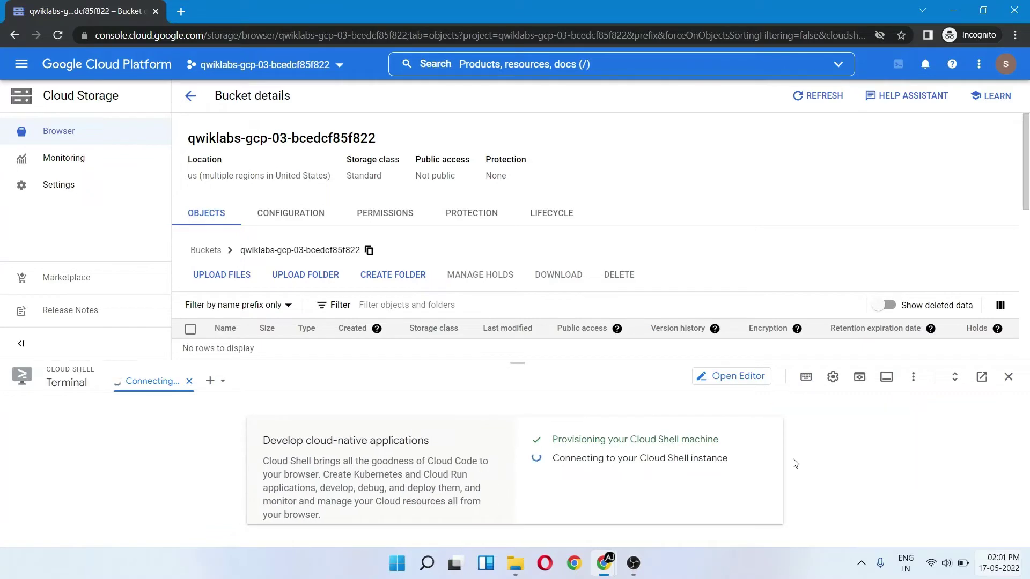
Run "gsutil cp -r gs://spls/gsp087/* gs://qwiklabs-gcp-03-bcedcf85f822" in Cloud Shell and authorize its API call.
{"action": "type", "text": "gsutil cp -r gs://spls/gsp087/* gs://<YOUR BUCKET>"}
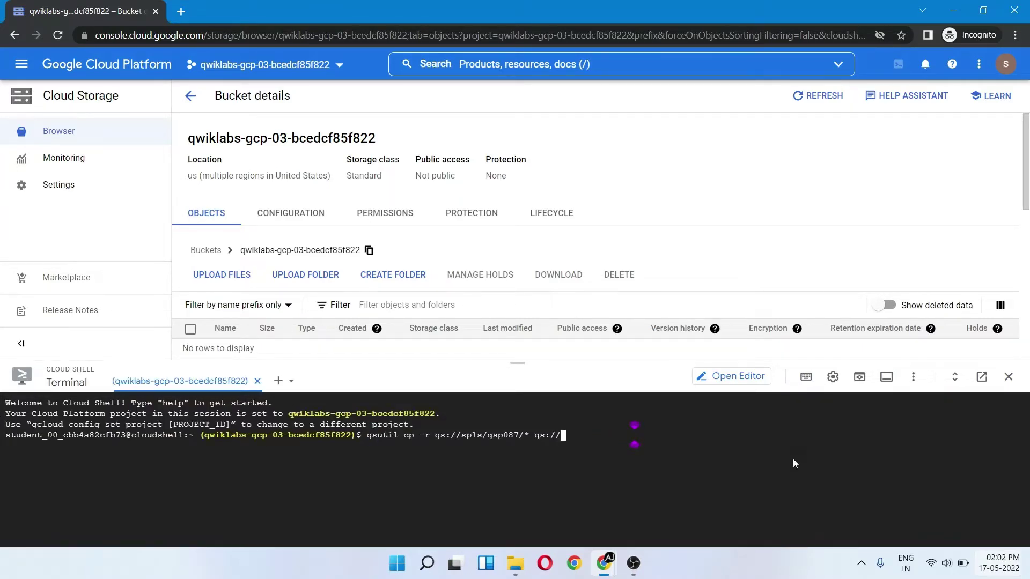
{"action": "key", "text": "super+v"}
{"action": "left_click", "coordinate": [696, 325]}
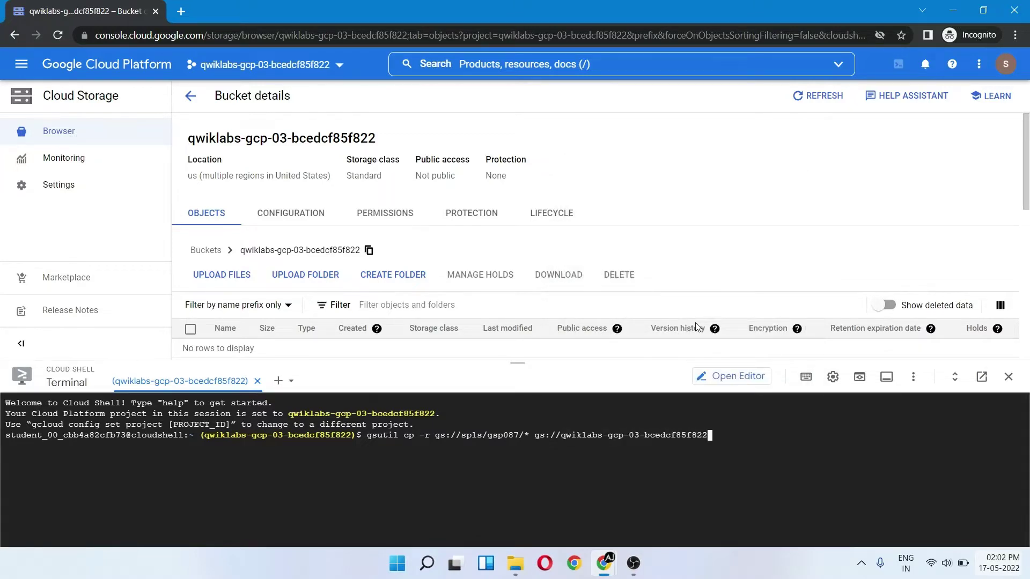
{"action": "key", "text": "Return"}
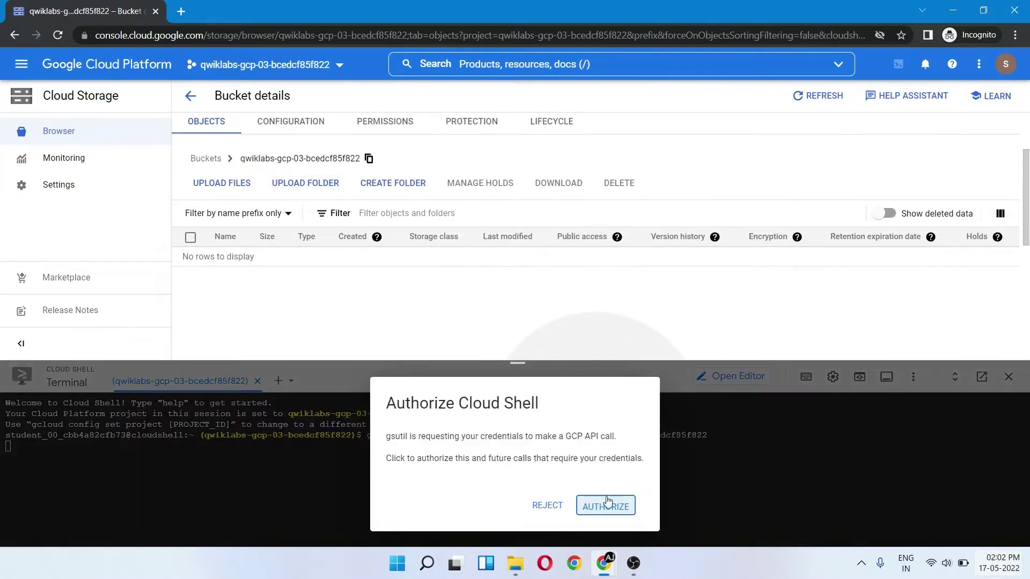
{"action": "left_click", "coordinate": [606, 501]}
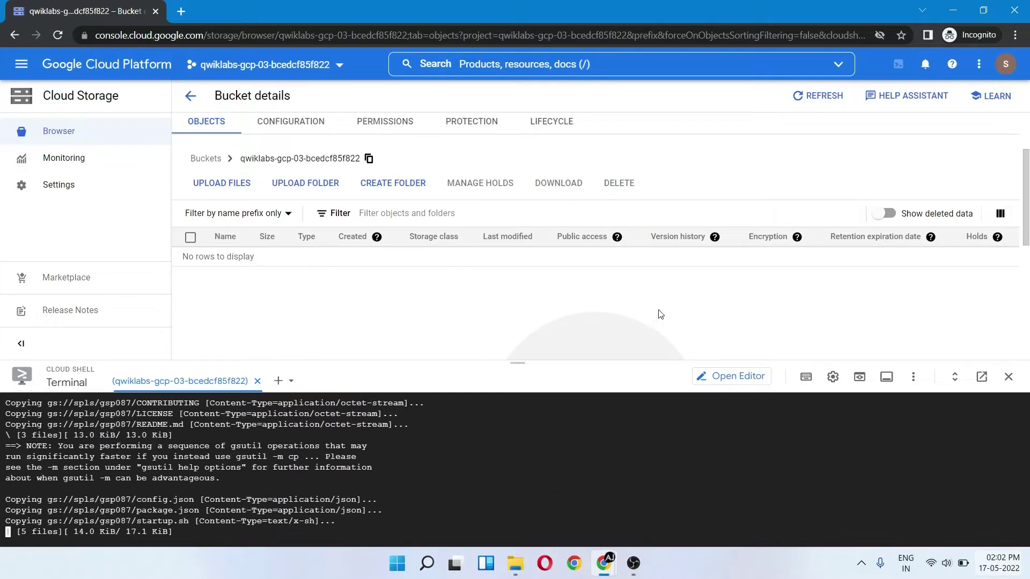
Refresh the bucket's object list and review the copied script files.
{"action": "mouse_move", "coordinate": [714, 237]}
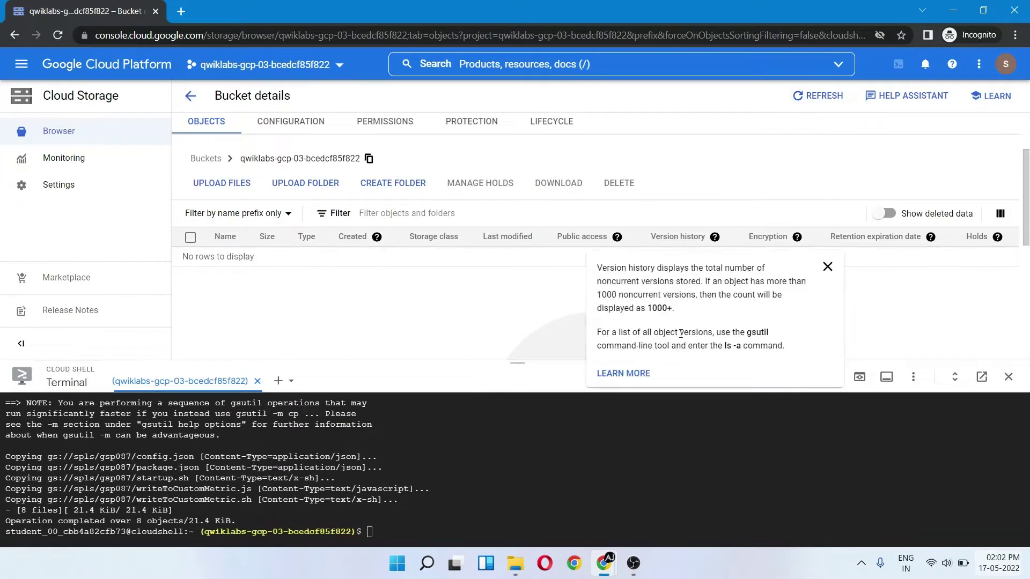
{"action": "left_click", "coordinate": [828, 266]}
{"action": "scroll", "coordinate": [805, 279], "scroll_direction": "down", "scroll_amount": 1}
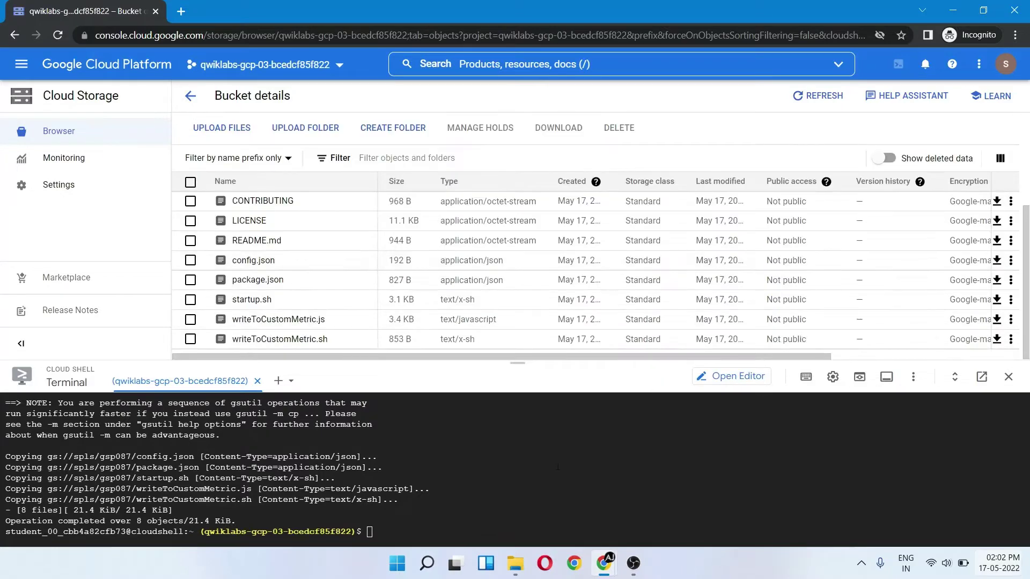
Open Compute Engine's instance templates and copy the template name autoscaling-instance01 from the lab instructions.
{"action": "left_click", "coordinate": [22, 64]}
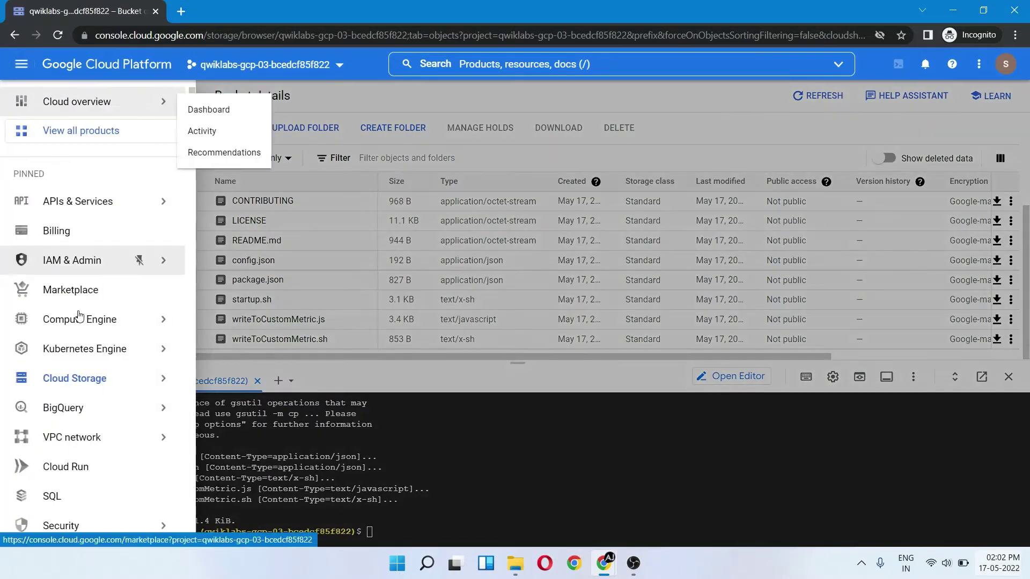
{"action": "key", "text": "alt+Tab"}
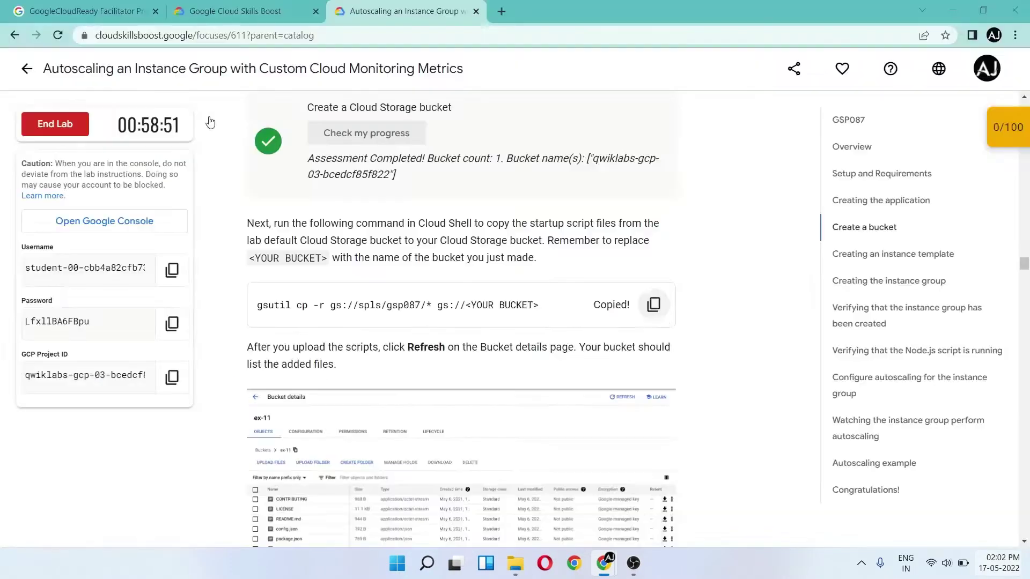
{"action": "scroll", "coordinate": [396, 376], "scroll_direction": "down", "scroll_amount": 6}
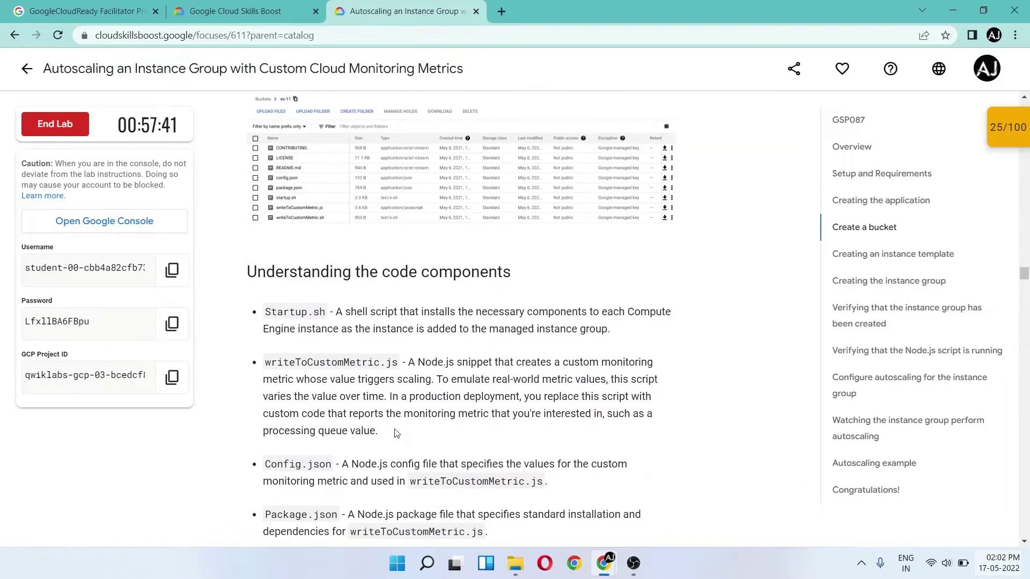
{"action": "scroll", "coordinate": [396, 432], "scroll_direction": "down", "scroll_amount": 12}
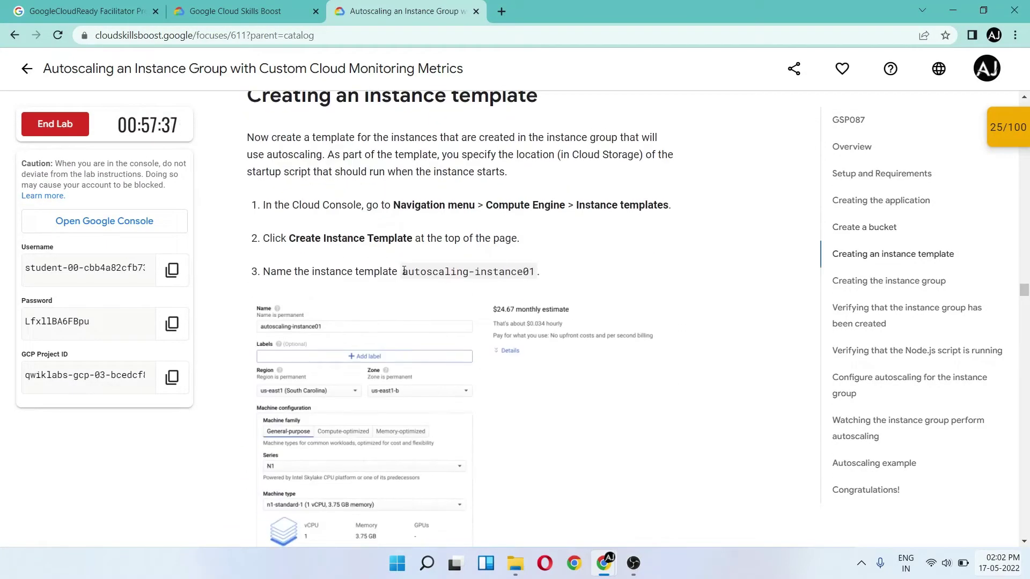
{"action": "left_click_drag", "start_coordinate": [404, 271], "coordinate": [535, 275]}
{"action": "key", "text": "ctrl+c"}
{"action": "key", "text": "alt+Tab"}
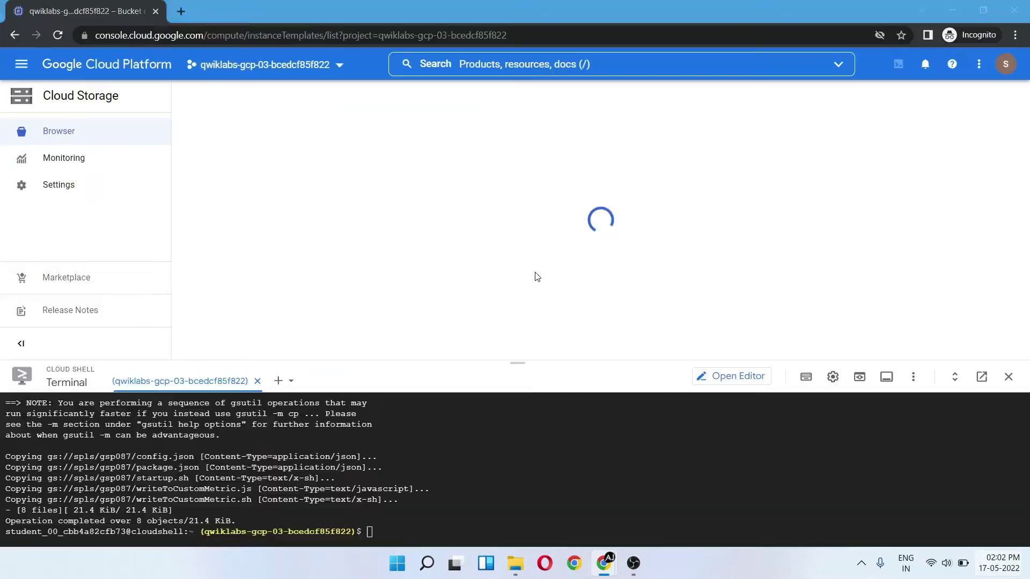
Start a new instance template and name it autoscaling-instance01.
{"action": "left_click", "coordinate": [787, 97]}
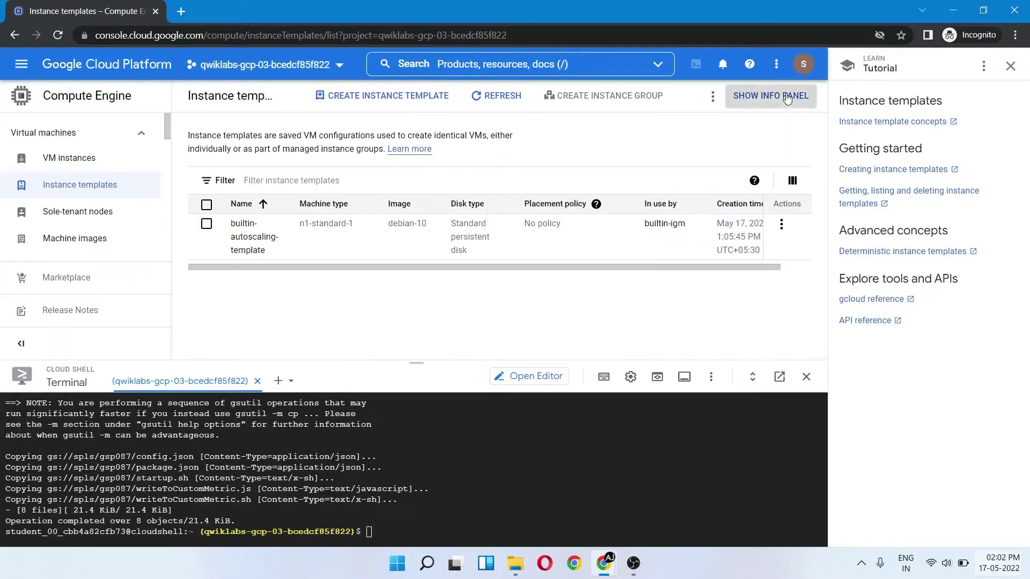
{"action": "left_click", "coordinate": [1011, 65]}
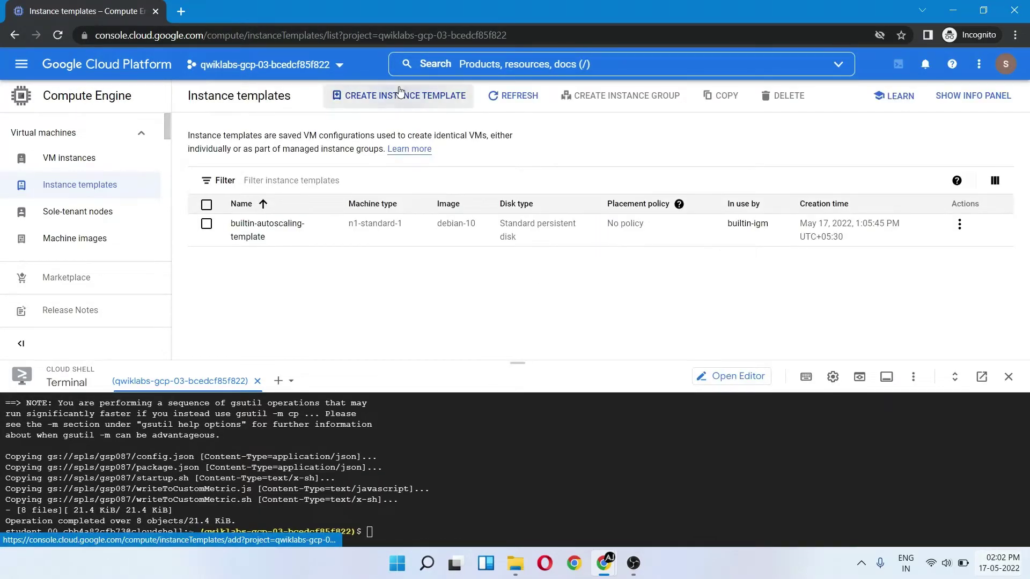
{"action": "left_click", "coordinate": [400, 91]}
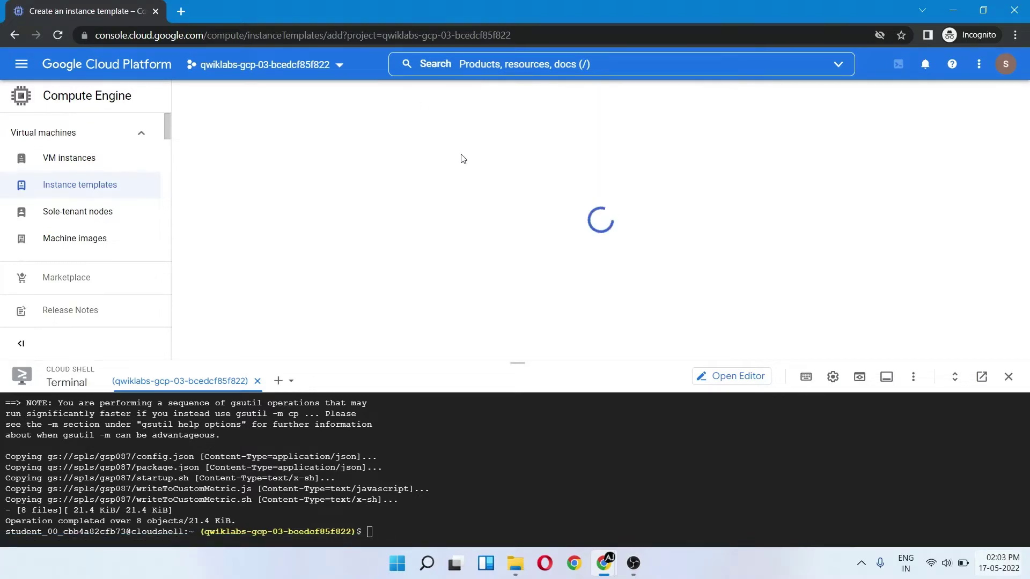
{"action": "triple_click", "coordinate": [402, 187]}
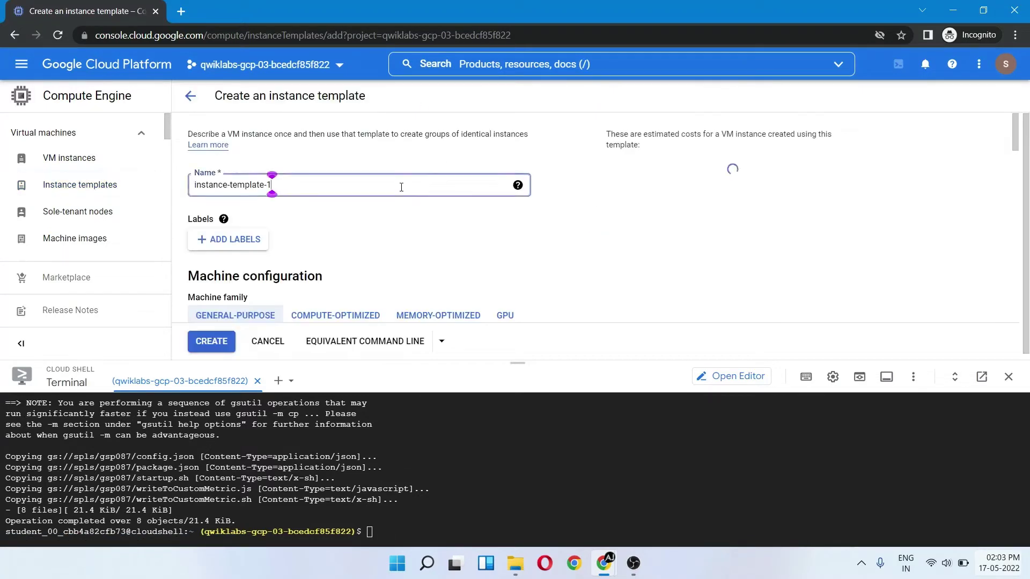
{"action": "key", "text": "ctrl+v"}
Following the lab instructions, set the template's machine series to N1 with the n1-standard-1 (1 vCPU, 3.75 GB memory) machine type.
{"action": "key", "text": "alt+Tab"}
{"action": "scroll", "coordinate": [426, 281], "scroll_direction": "down", "scroll_amount": 3}
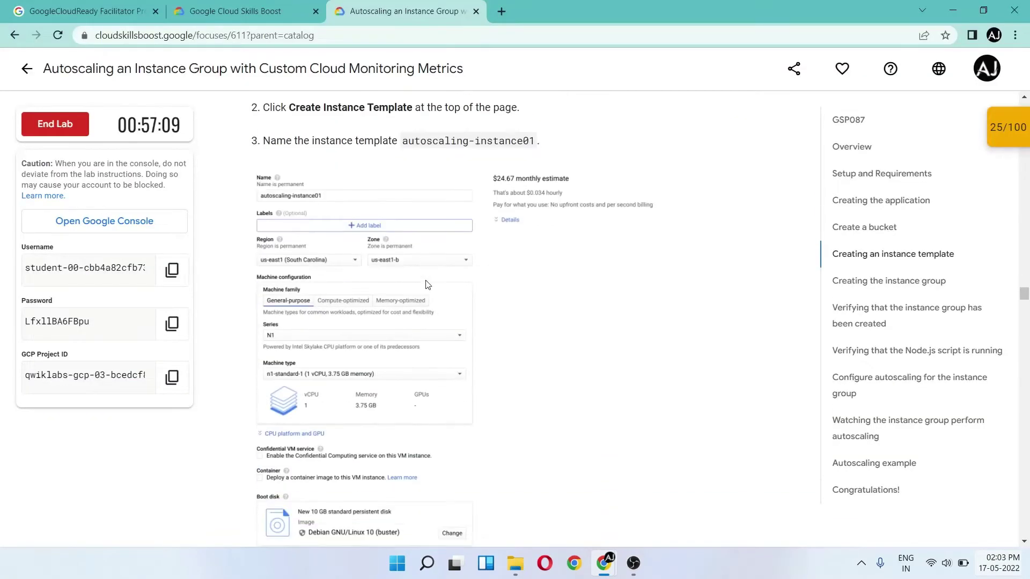
{"action": "key", "text": "alt+Tab"}
{"action": "scroll", "coordinate": [333, 241], "scroll_direction": "down", "scroll_amount": 3}
{"action": "left_click", "coordinate": [322, 228]}
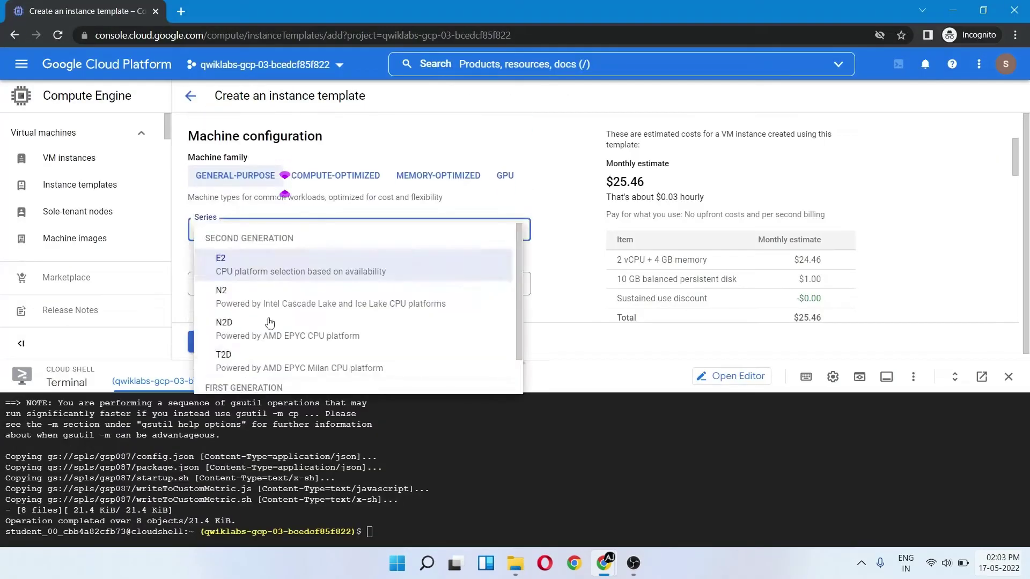
{"action": "key", "text": "alt+Tab"}
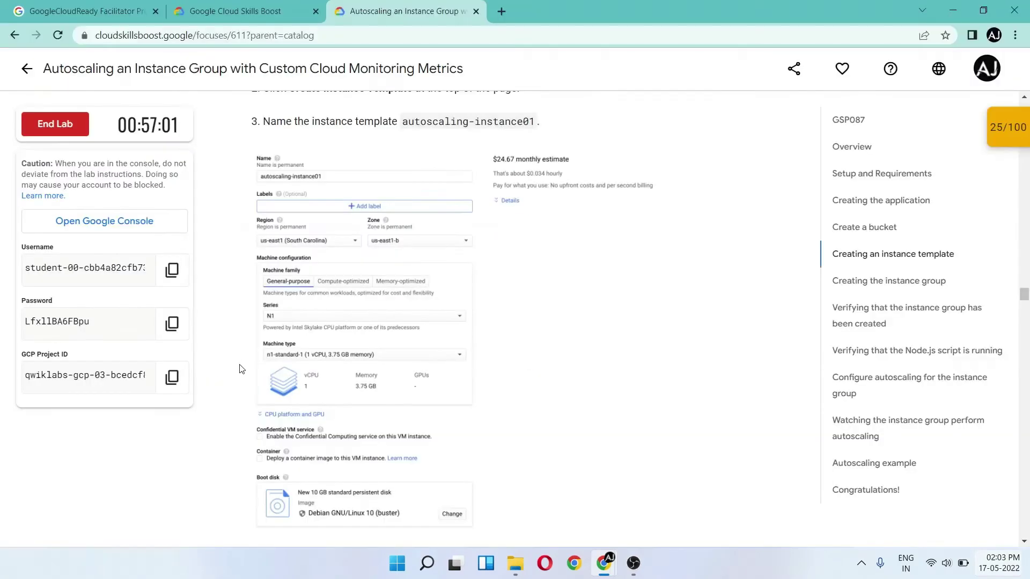
{"action": "scroll", "coordinate": [239, 370], "scroll_direction": "down", "scroll_amount": 2}
{"action": "key", "text": "alt+Tab"}
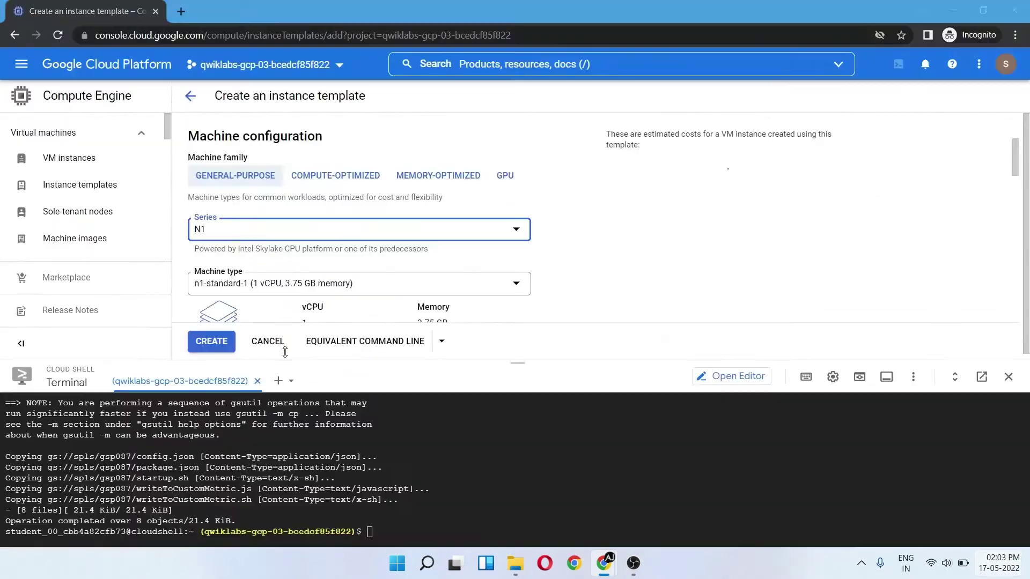
Change the template's boot disk image to Debian GNU/Linux 10 (buster), keeping a 10 GB balanced persistent disk.
{"action": "scroll", "coordinate": [329, 268], "scroll_direction": "down", "scroll_amount": 3}
{"action": "scroll", "coordinate": [329, 268], "scroll_direction": "down", "scroll_amount": 5}
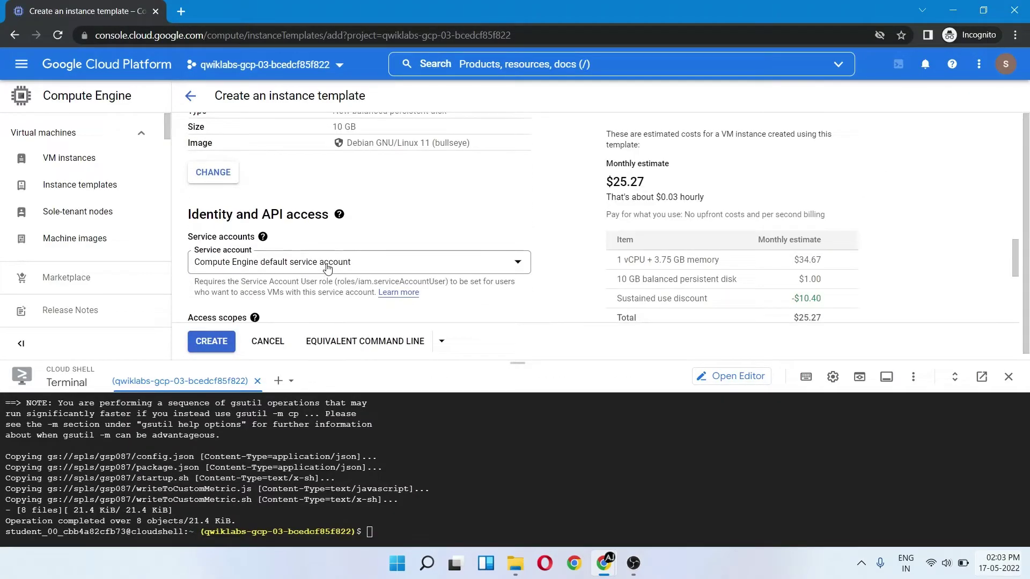
{"action": "left_click", "coordinate": [200, 178]}
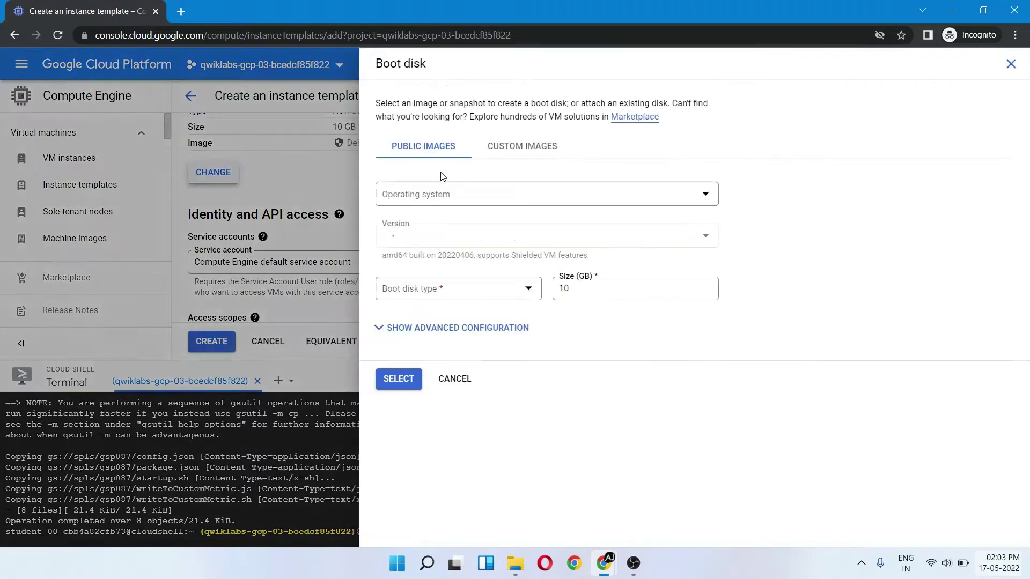
{"action": "left_click", "coordinate": [445, 235]}
{"action": "left_click", "coordinate": [429, 281]}
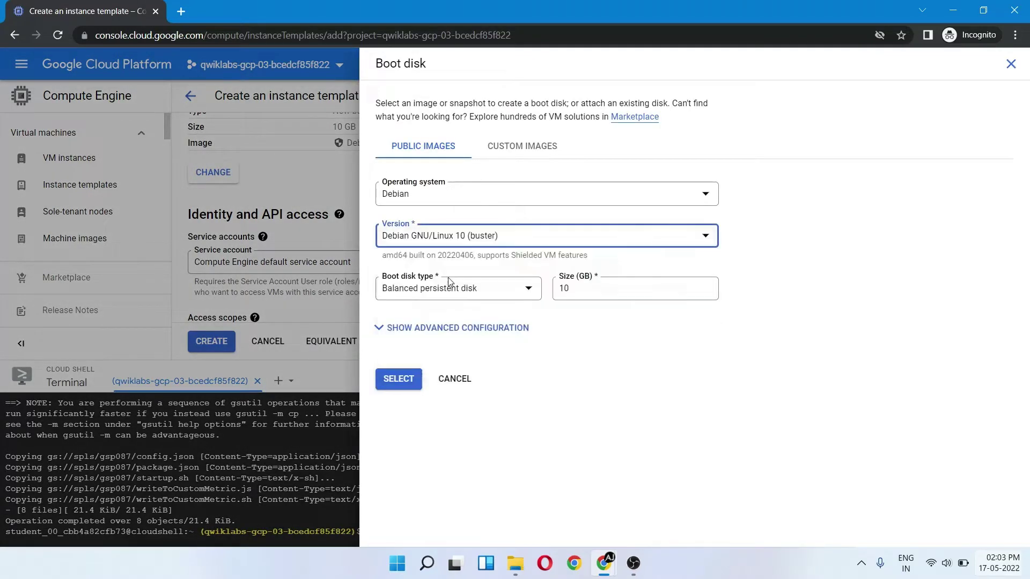
{"action": "left_click", "coordinate": [398, 379]}
{"action": "scroll", "coordinate": [322, 271], "scroll_direction": "down", "scroll_amount": 5}
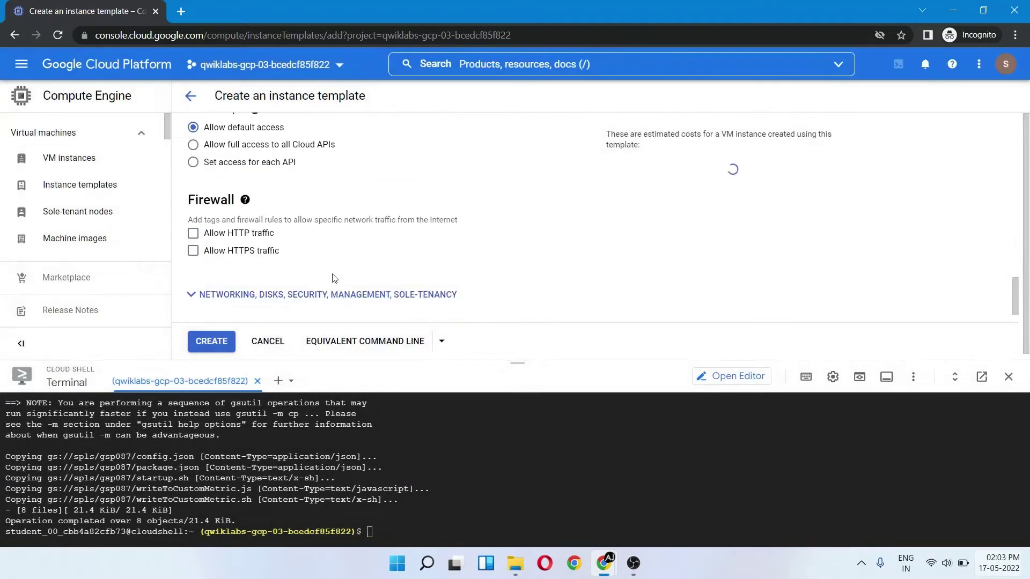
Expand the template's management options and add a metadata item with the key startup-script-url from the lab instructions.
{"action": "left_click", "coordinate": [322, 259]}
{"action": "scroll", "coordinate": [315, 297], "scroll_direction": "down", "scroll_amount": 2}
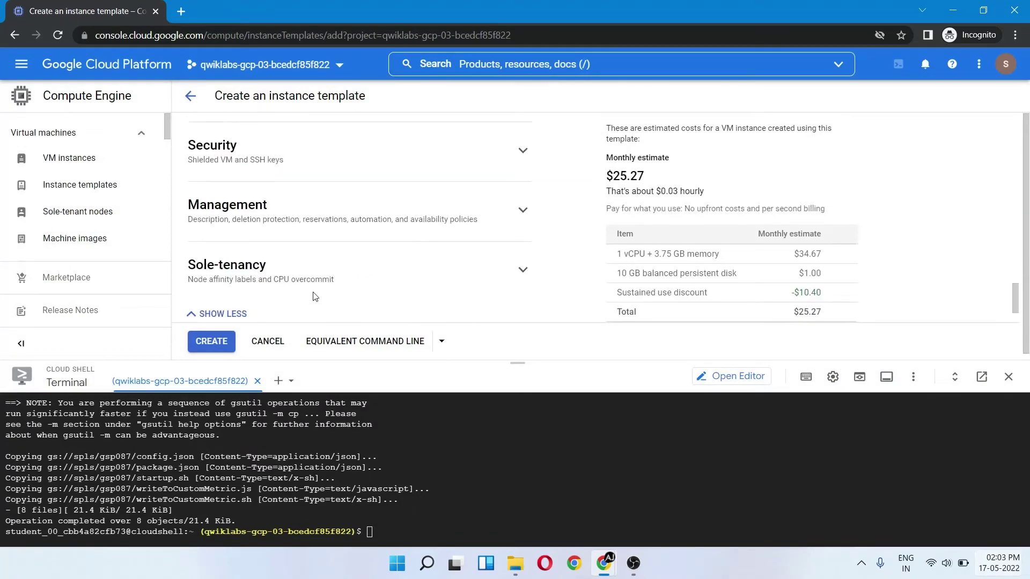
{"action": "left_click", "coordinate": [232, 203]}
{"action": "scroll", "coordinate": [214, 193], "scroll_direction": "down", "scroll_amount": 5}
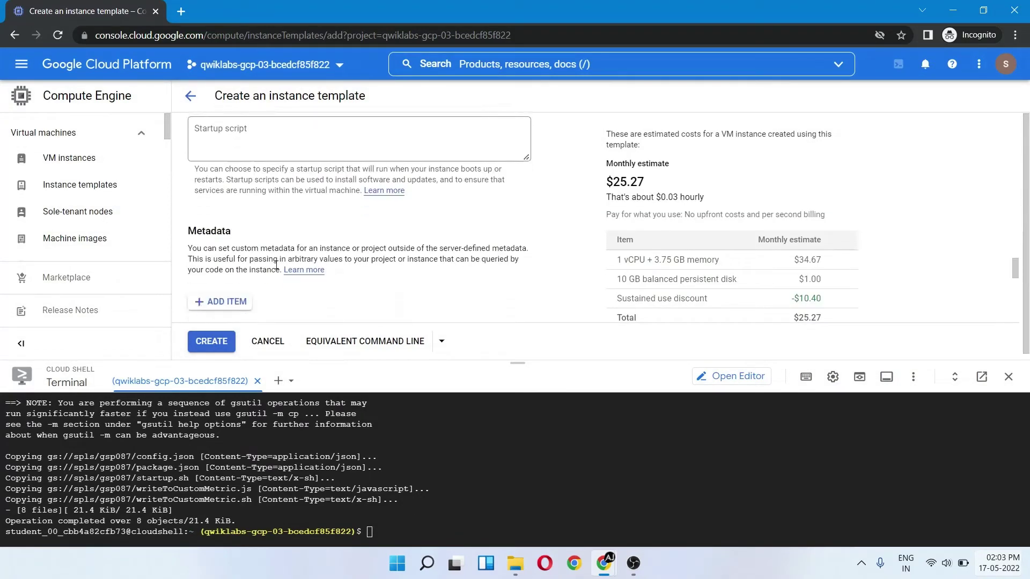
{"action": "left_click", "coordinate": [203, 196]}
{"action": "key", "text": "alt+Tab"}
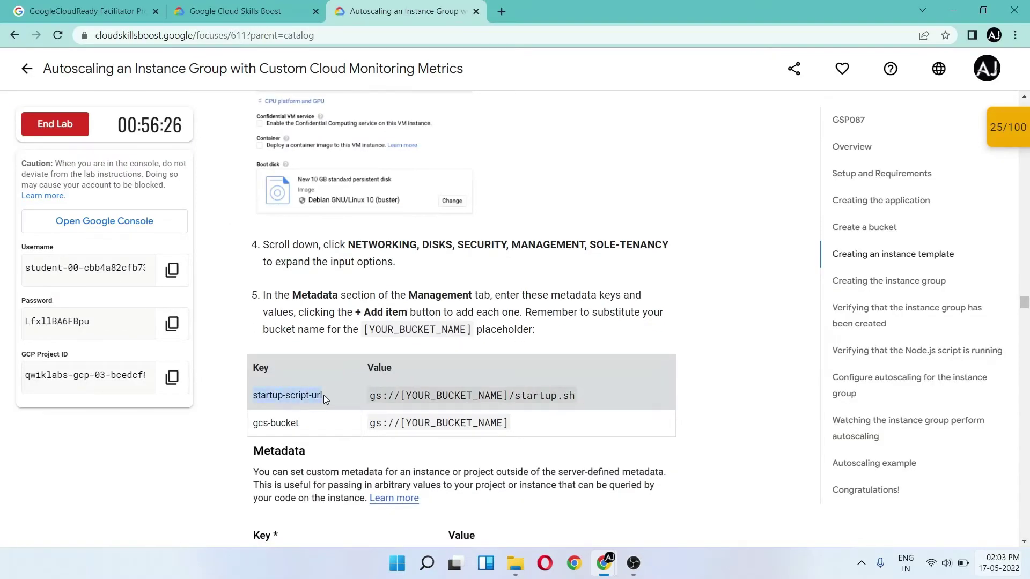
{"action": "key", "text": "ctrl+c"}
{"action": "key", "text": "alt+Tab"}
{"action": "key", "text": "ctrl+v"}
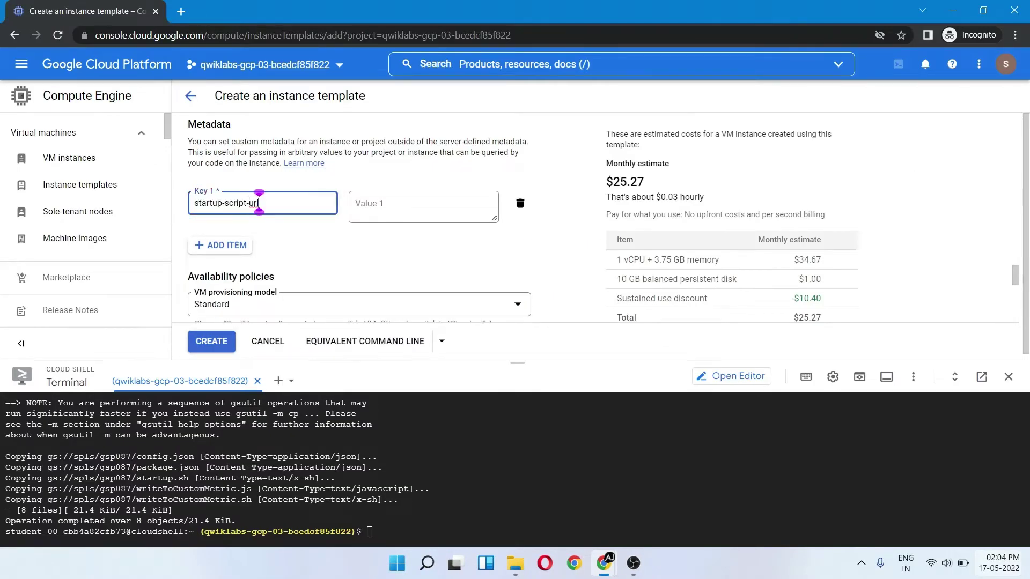
Set the startup-script-url metadata value to gs://qwiklabs-gcp-03-bcedcf85f822/startup.sh, substituting the bucket name into the path from the lab instructions.
{"action": "key", "text": "alt+Tab"}
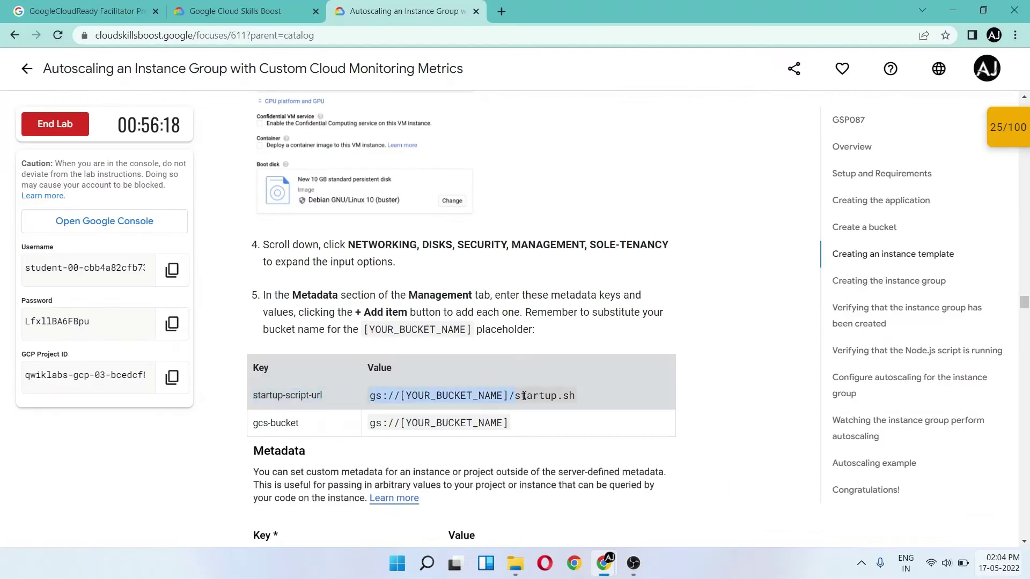
{"action": "key", "text": "alt+Tab"}
{"action": "left_click", "coordinate": [397, 221]}
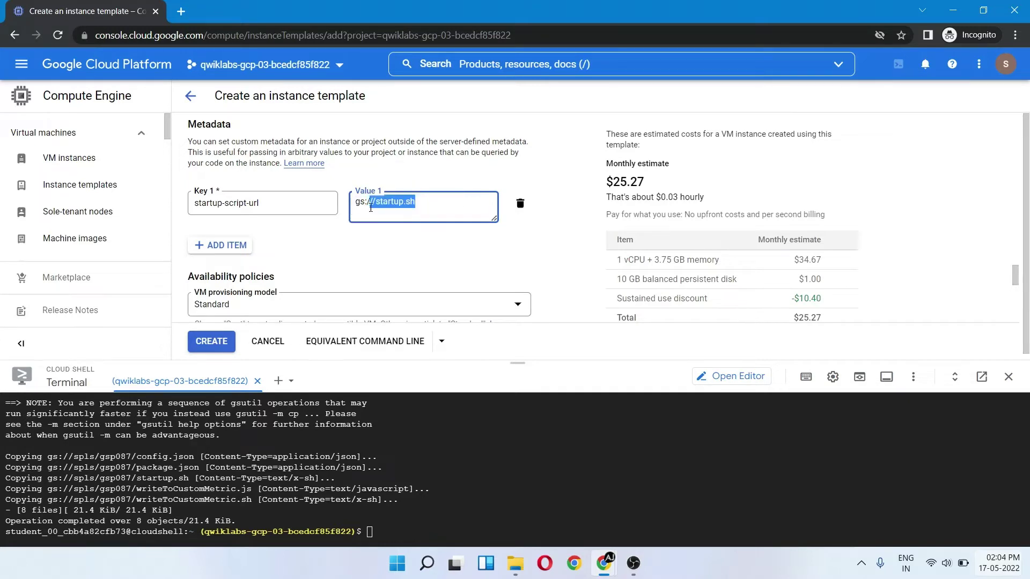
{"action": "key", "text": "super+v"}
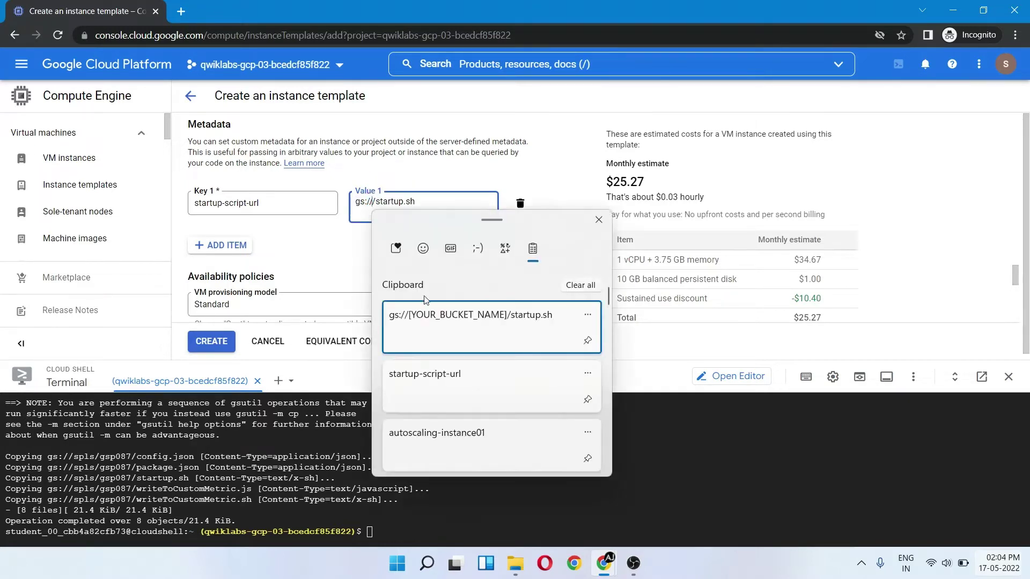
{"action": "scroll", "coordinate": [434, 376], "scroll_direction": "down", "scroll_amount": 5}
{"action": "key", "text": "Escape"}
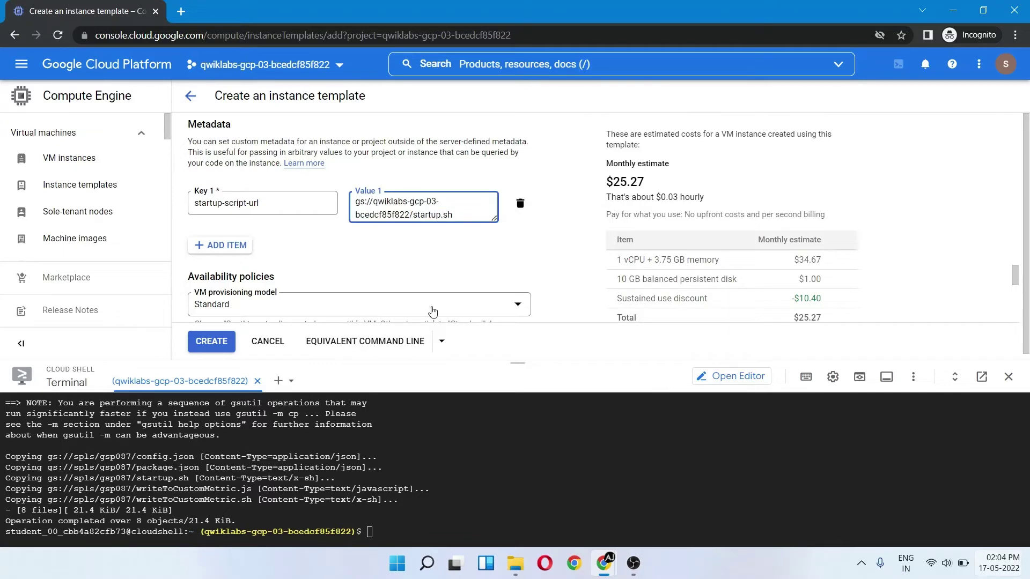
Add a second metadata item with the key gcs-bucket and the value gs://qwiklabs-gcp-03-bcedcf85f822.
{"action": "left_click_drag", "start_coordinate": [410, 214], "coordinate": [374, 201]}
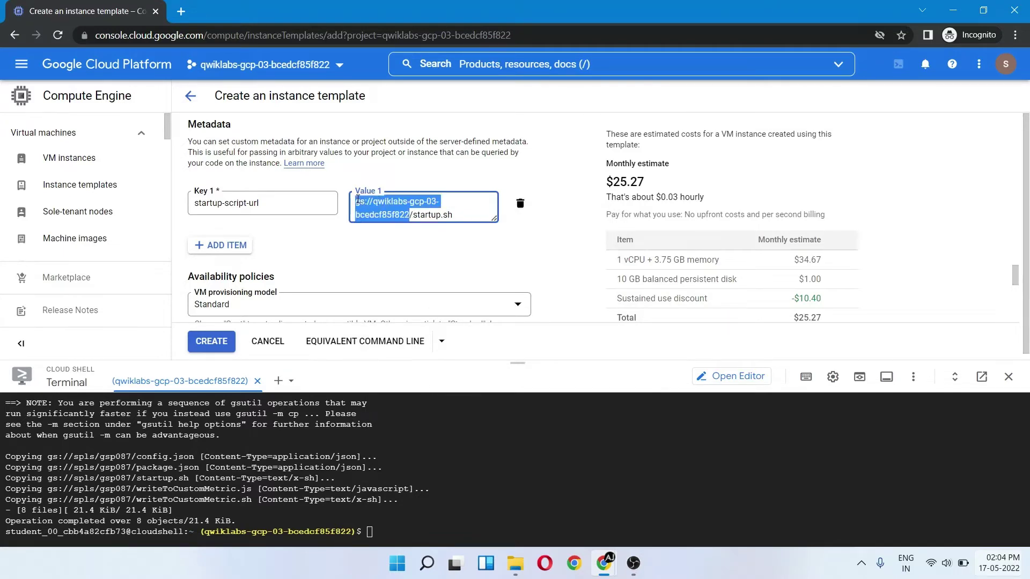
{"action": "left_click", "coordinate": [242, 245]}
{"action": "left_click", "coordinate": [385, 247]}
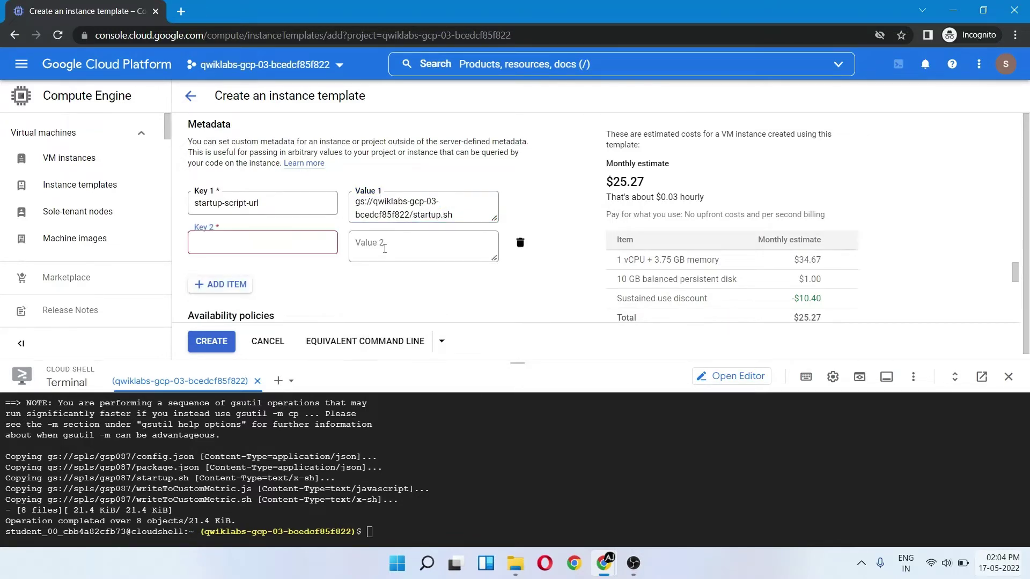
{"action": "key", "text": "ctrl+v"}
{"action": "left_click", "coordinate": [300, 241]}
{"action": "key", "text": "alt+Tab"}
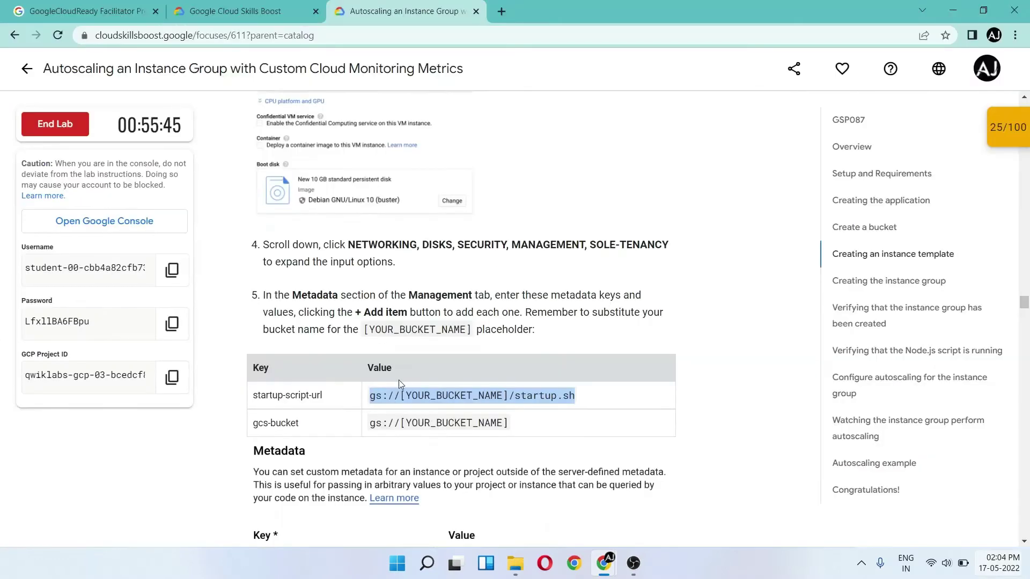
{"action": "scroll", "coordinate": [398, 379], "scroll_direction": "down", "scroll_amount": 1}
{"action": "triple_click", "coordinate": [291, 346]}
{"action": "key", "text": "alt+Tab"}
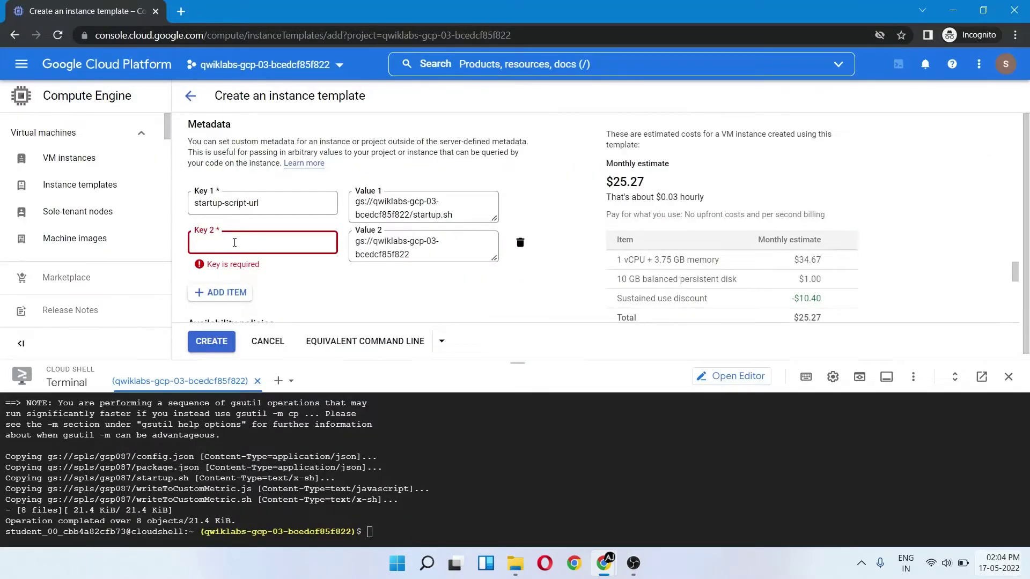
{"action": "key", "text": "ctrl+v"}
{"action": "key", "text": "alt+Tab"}
{"action": "key", "text": "alt+Tab"}
{"action": "key", "text": "BackSpace"}
Create the instance template and check the lab progress for the "Create an instance template" task.
{"action": "key", "text": "alt+Tab"}
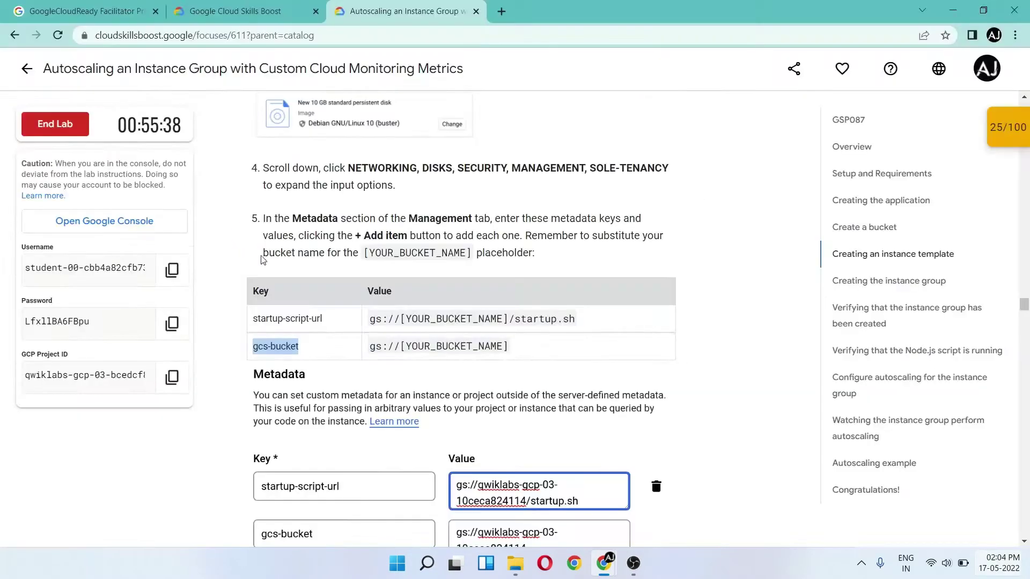
{"action": "scroll", "coordinate": [340, 352], "scroll_direction": "down", "scroll_amount": 3}
{"action": "key", "text": "alt+Tab"}
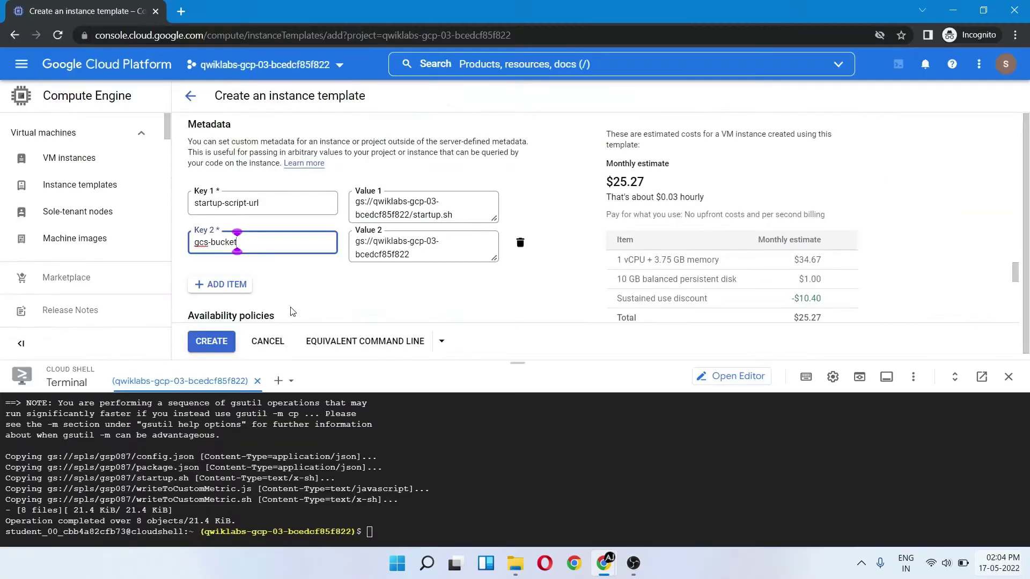
{"action": "left_click", "coordinate": [209, 341]}
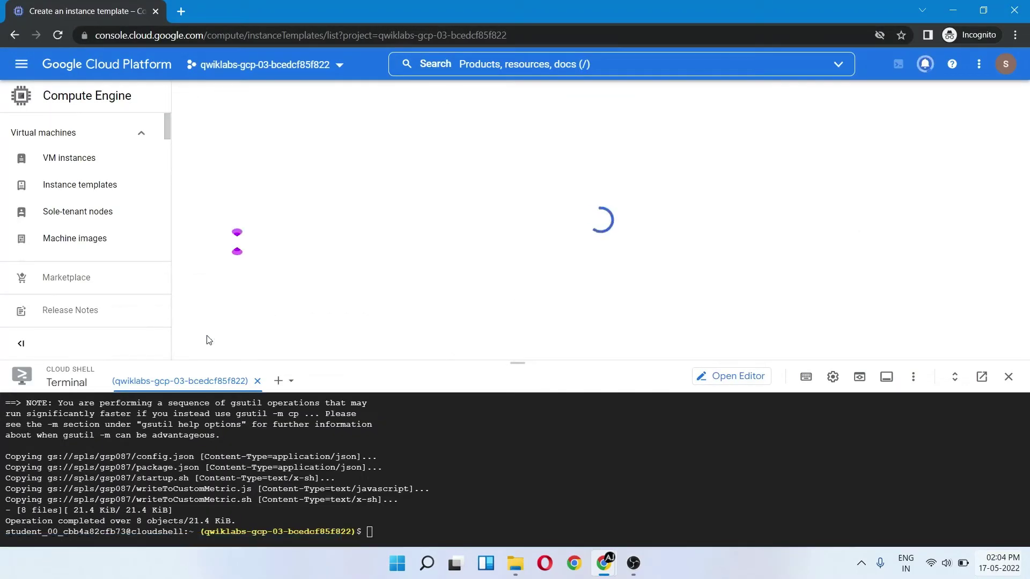
{"action": "key", "text": "alt+Tab"}
{"action": "left_click", "coordinate": [363, 395]}
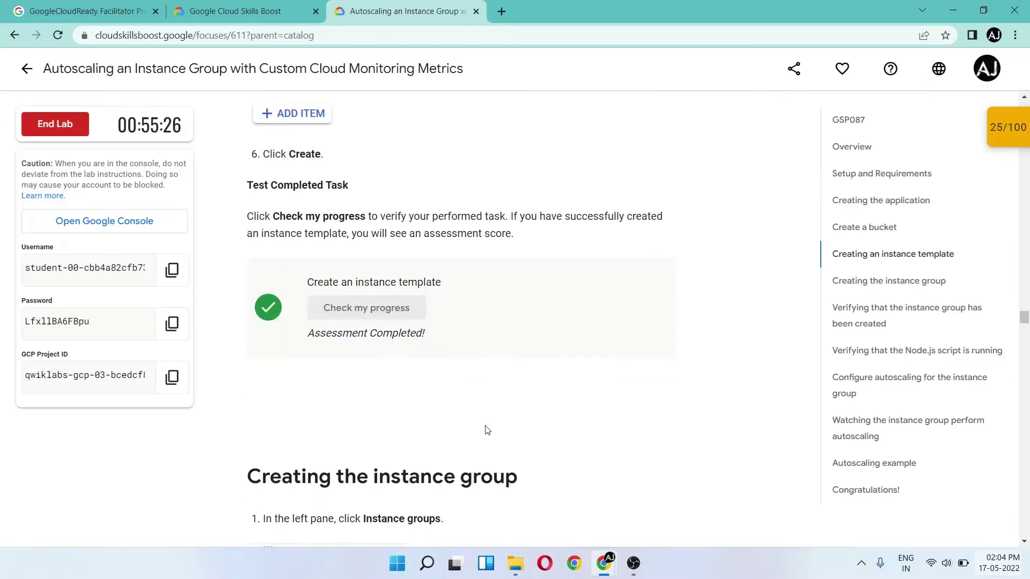
Copy the name autoscaling-instance-group-1 from the lab instructions and start a new instance group from the autoscaling-instance01 template.
{"action": "scroll", "coordinate": [487, 429], "scroll_direction": "down", "scroll_amount": 10}
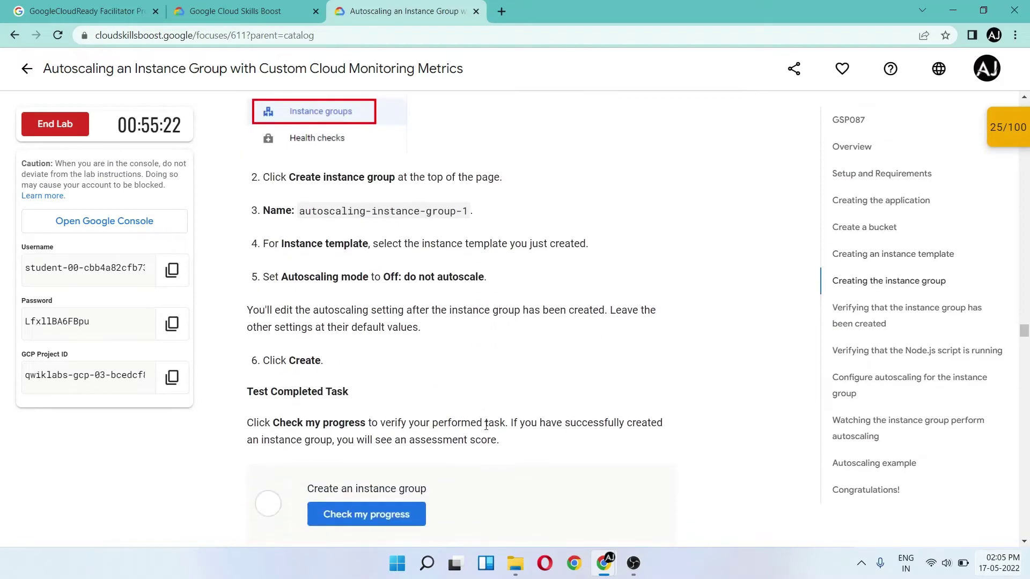
{"action": "left_click_drag", "start_coordinate": [299, 212], "coordinate": [439, 206]}
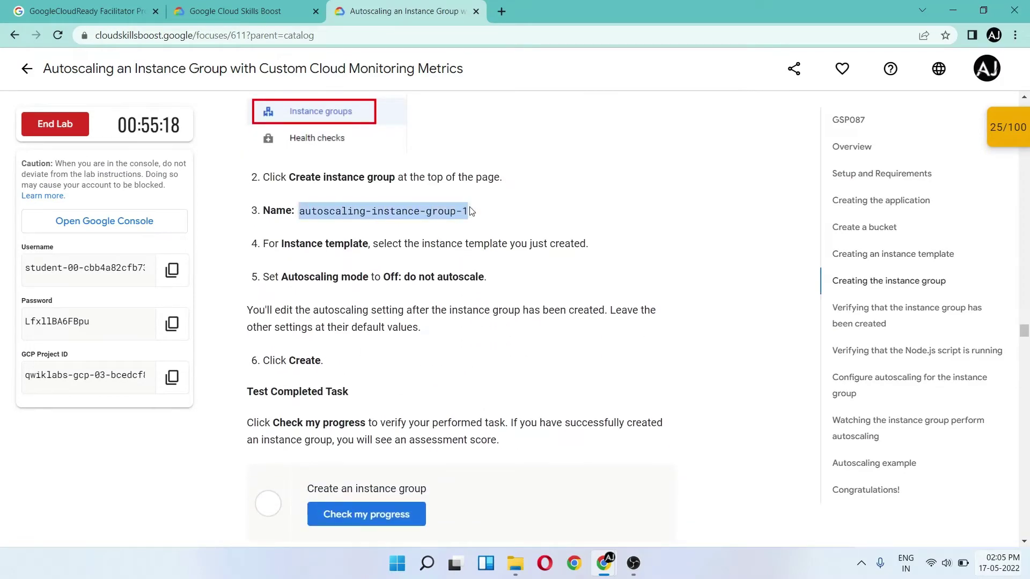
{"action": "key", "text": "alt+Tab"}
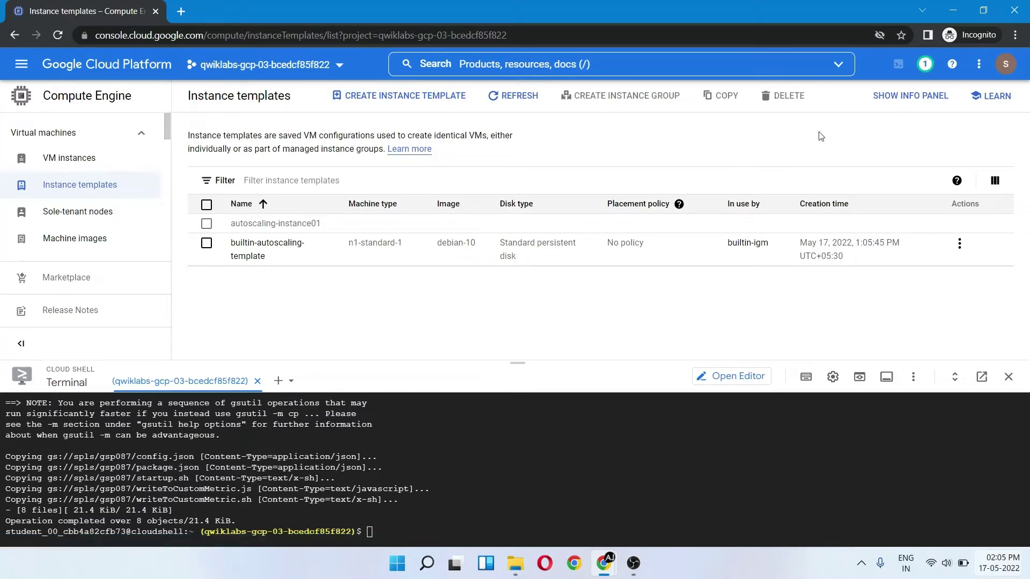
{"action": "left_click", "coordinate": [497, 95]}
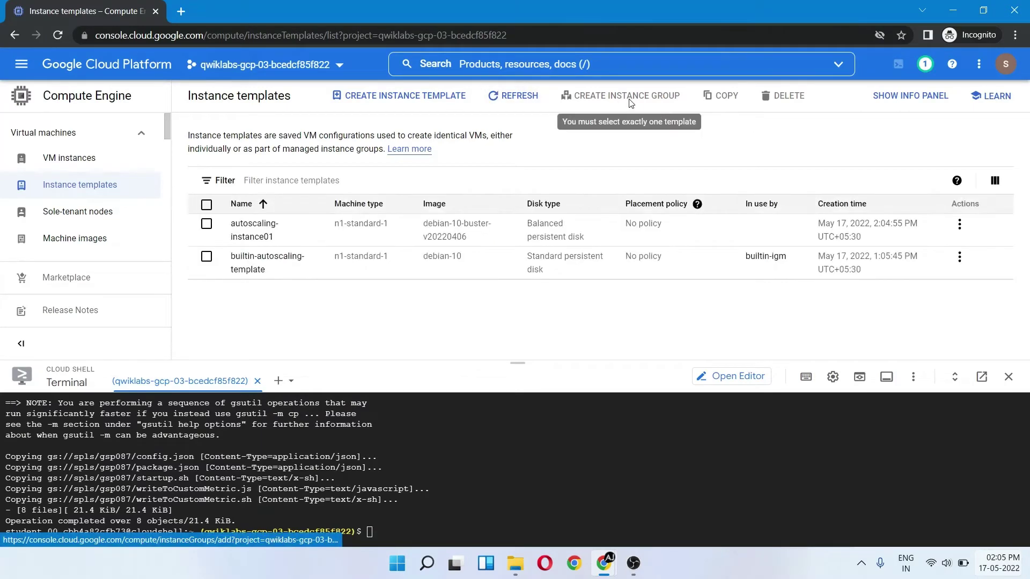
{"action": "scroll", "coordinate": [107, 204], "scroll_direction": "down", "scroll_amount": 5}
{"action": "left_click", "coordinate": [206, 223]}
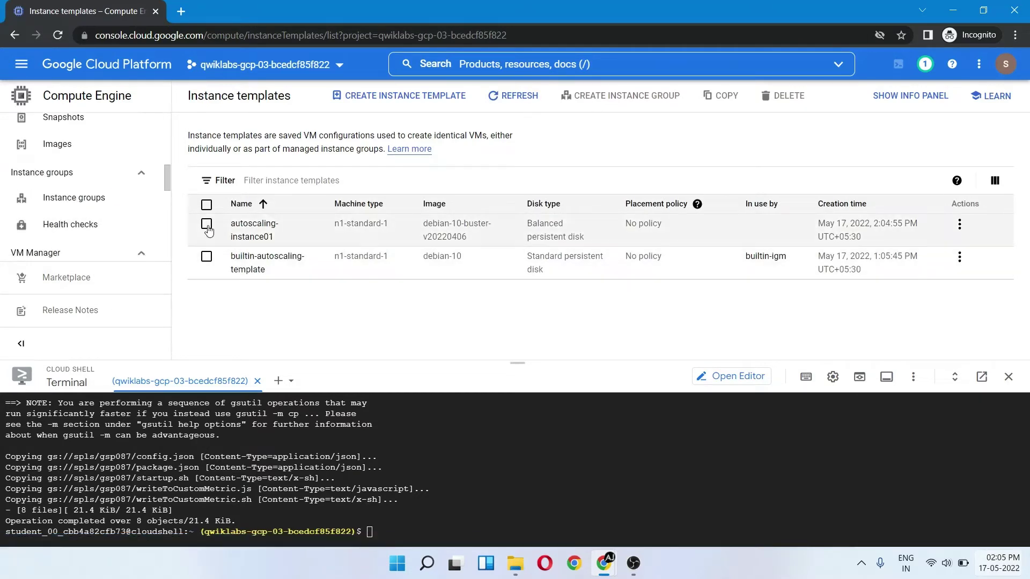
{"action": "left_click", "coordinate": [623, 95]}
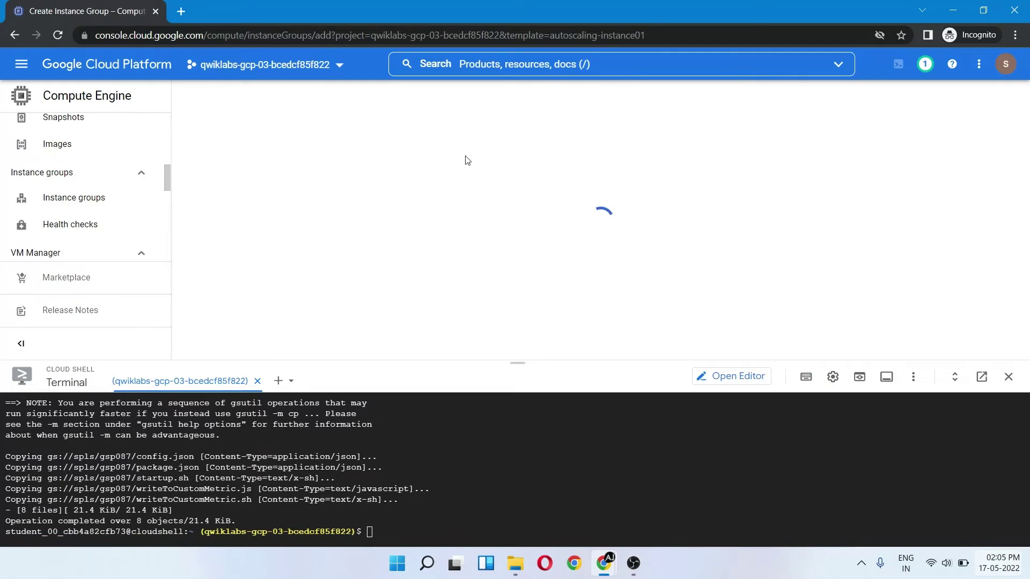
Name the instance group autoscaling-instance-group-1 and consult the lab instructions for its remaining settings.
{"action": "left_click", "coordinate": [396, 177]}
{"action": "key", "text": "ctrl+a"}
{"action": "key", "text": "alt+Tab"}
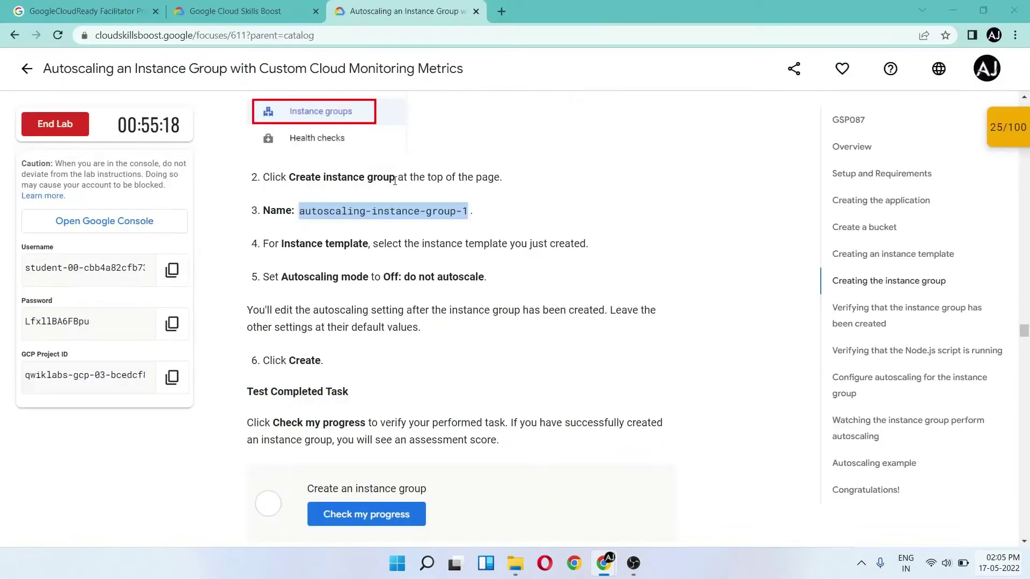
{"action": "scroll", "coordinate": [395, 247], "scroll_direction": "down", "scroll_amount": 3}
{"action": "key", "text": "alt+Tab"}
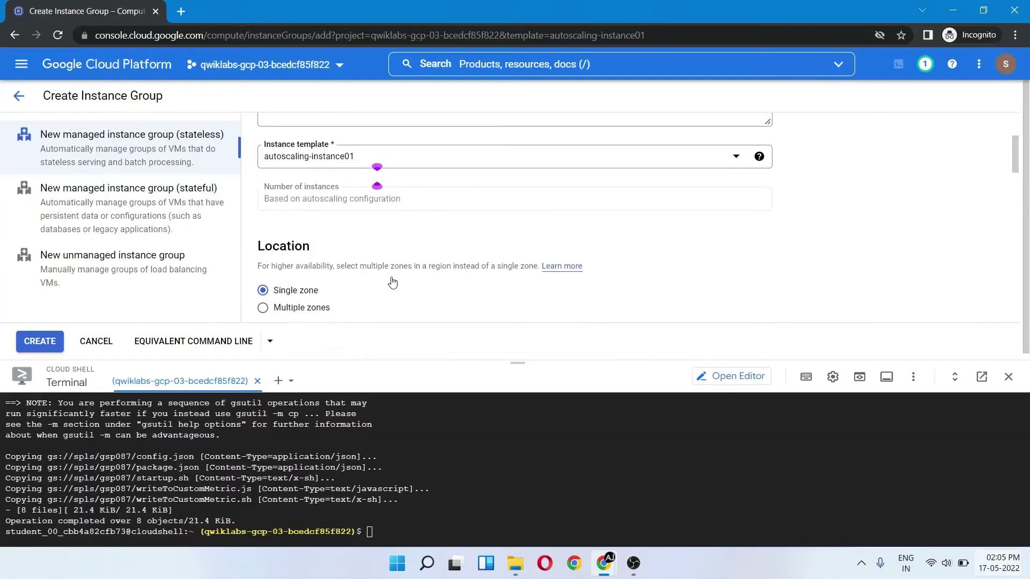
Set the group's autoscaling mode to "Off: do not autoscale" and create the instance group.
{"action": "scroll", "coordinate": [393, 283], "scroll_direction": "down", "scroll_amount": 3}
{"action": "scroll", "coordinate": [310, 199], "scroll_direction": "down", "scroll_amount": 2}
{"action": "left_click", "coordinate": [309, 221]}
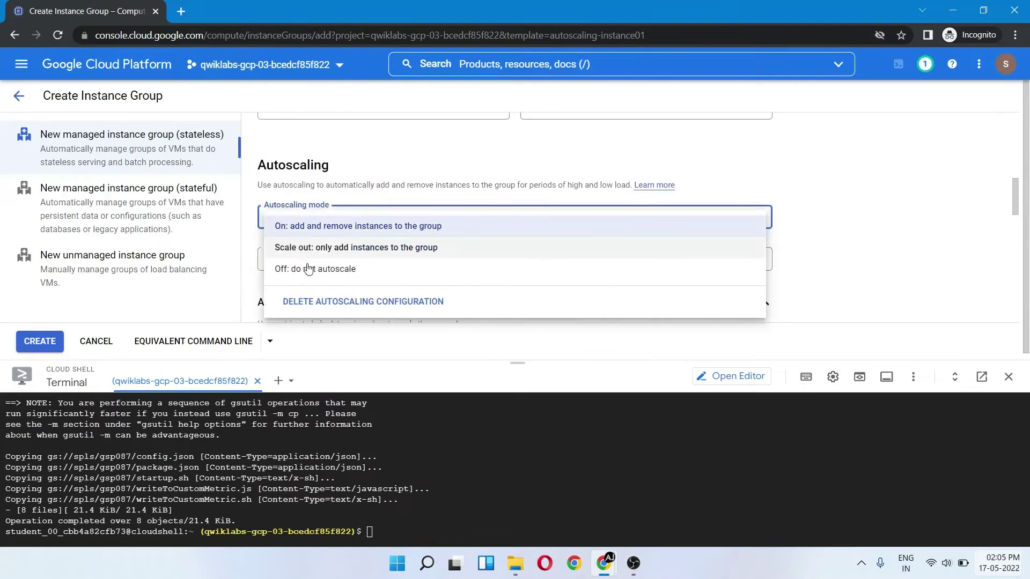
{"action": "left_click", "coordinate": [309, 268]}
{"action": "left_click", "coordinate": [53, 342]}
Check the lab progress for the "Create an instance group" task.
{"action": "key", "text": "alt+Tab"}
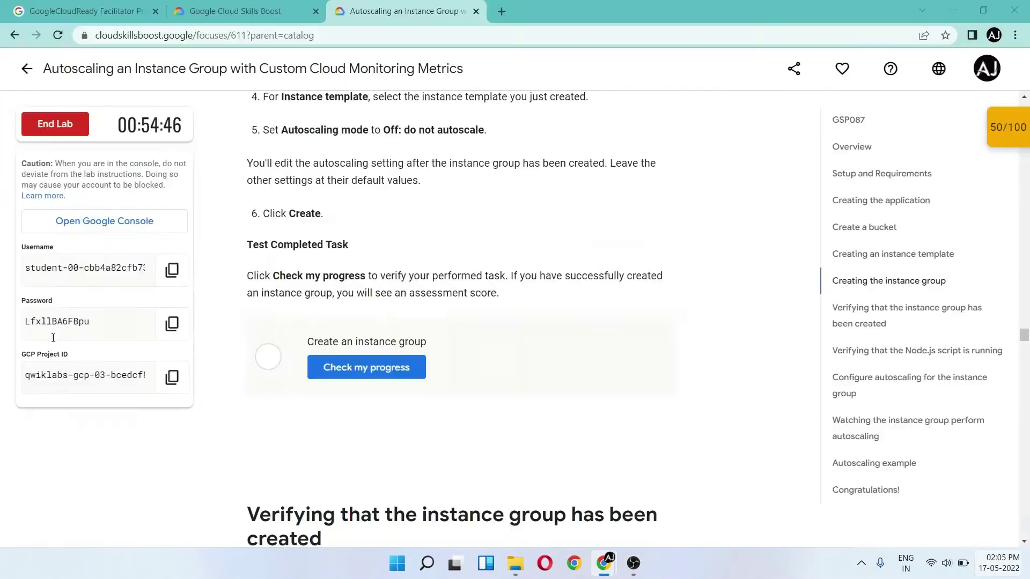
{"action": "left_click", "coordinate": [361, 368]}
{"action": "scroll", "coordinate": [360, 425], "scroll_direction": "down", "scroll_amount": 3}
{"action": "left_click", "coordinate": [344, 214]}
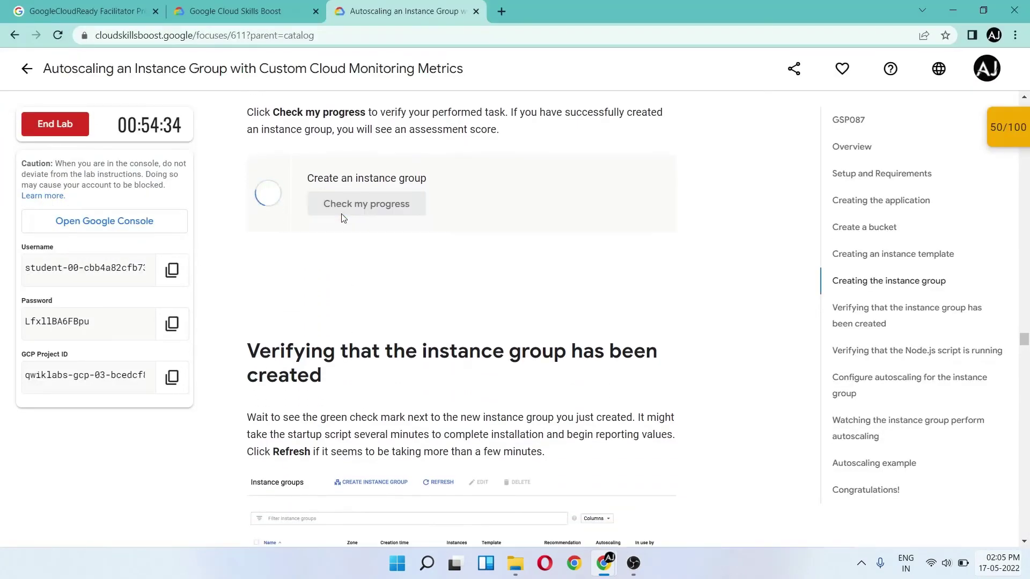
{"action": "scroll", "coordinate": [334, 294], "scroll_direction": "down", "scroll_amount": 1}
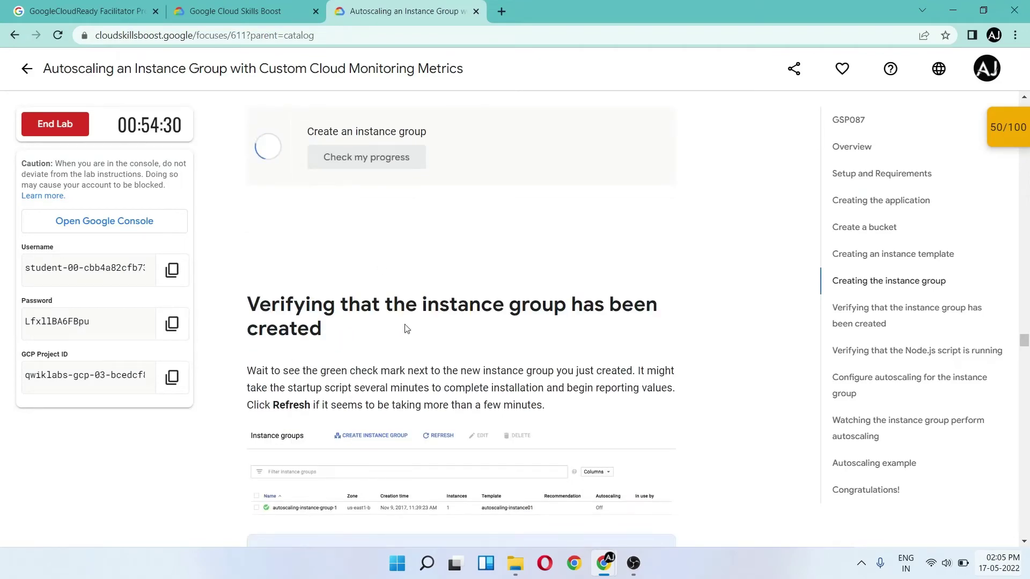
{"action": "scroll", "coordinate": [390, 199], "scroll_direction": "down", "scroll_amount": 1}
{"action": "scroll", "coordinate": [386, 268], "scroll_direction": "up", "scroll_amount": 5}
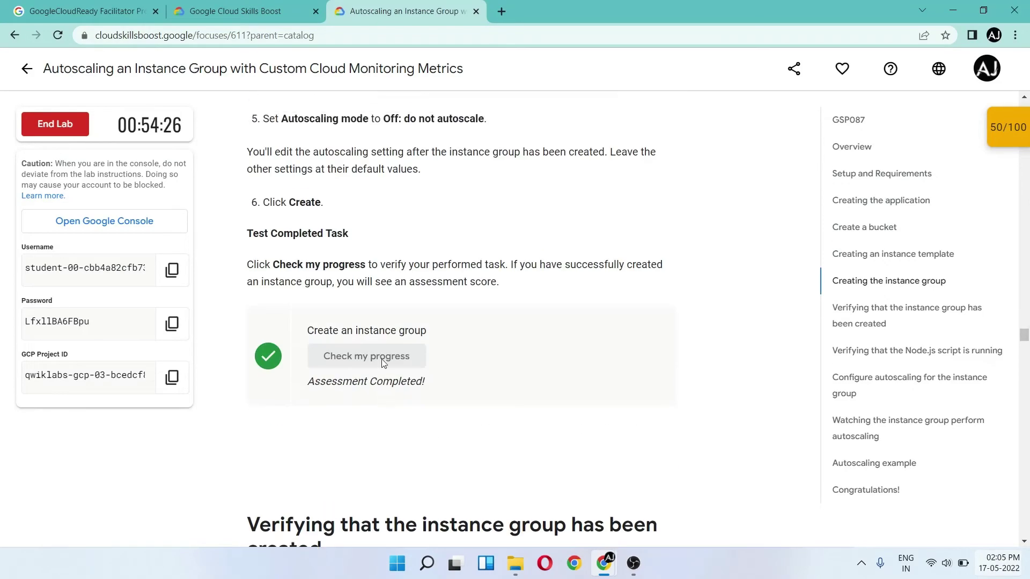
Skim the lab's verification instructions, then refresh the console's instance groups list and open autoscaling-instance-group-1.
{"action": "scroll", "coordinate": [383, 363], "scroll_direction": "down", "scroll_amount": 15}
{"action": "scroll", "coordinate": [383, 363], "scroll_direction": "down", "scroll_amount": 20}
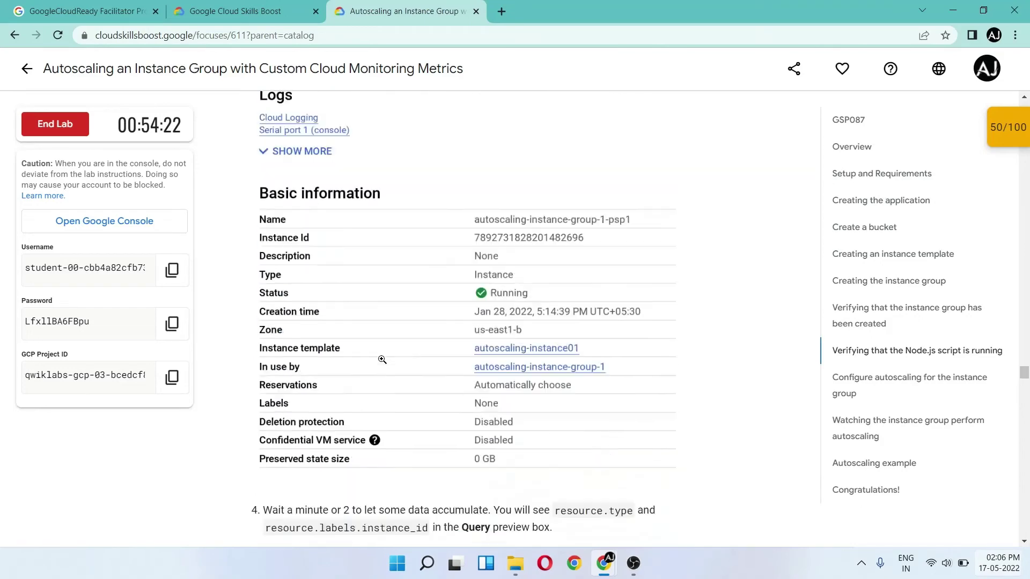
{"action": "scroll", "coordinate": [383, 363], "scroll_direction": "down", "scroll_amount": 5}
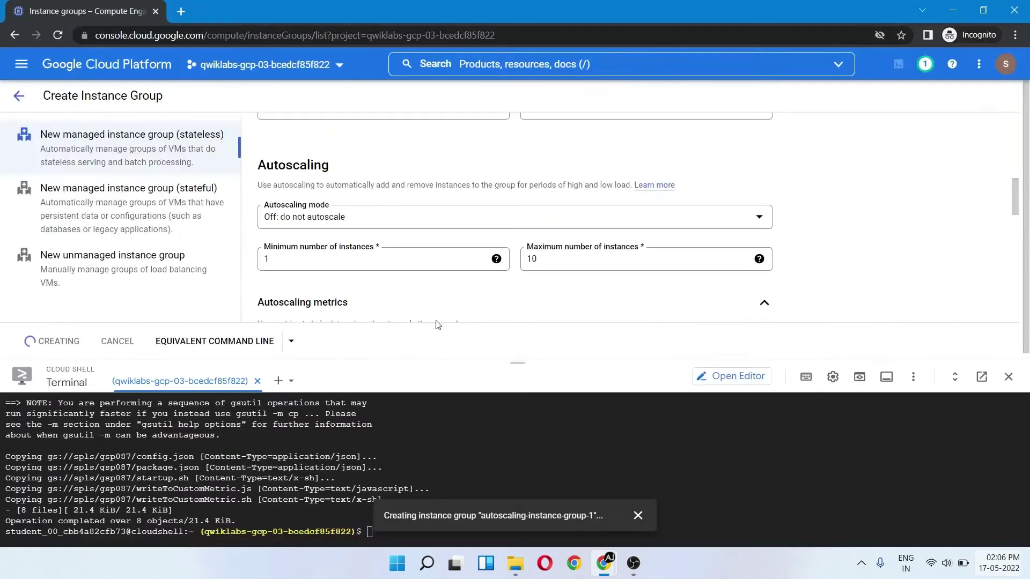
{"action": "left_click", "coordinate": [472, 99]}
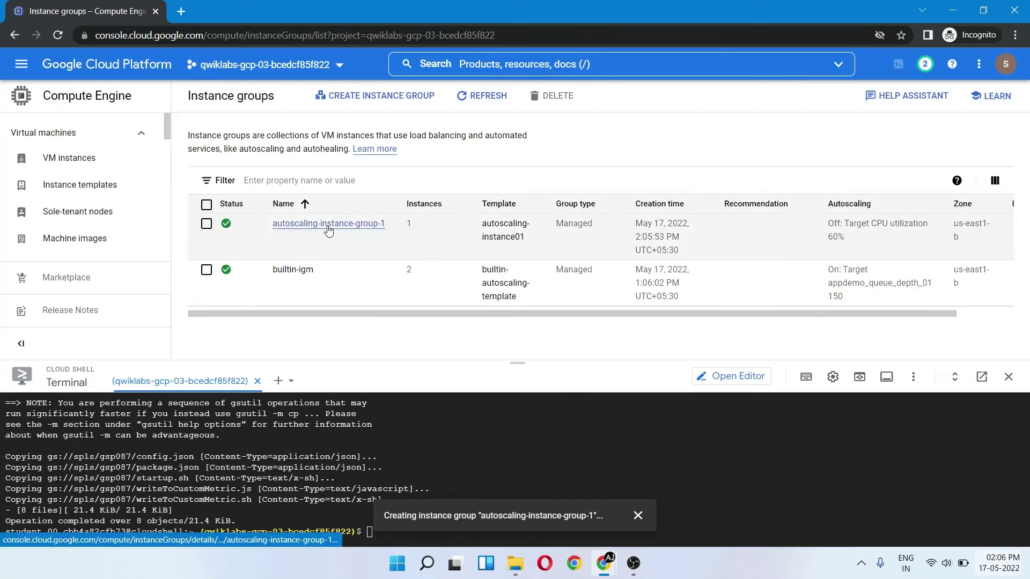
{"action": "left_click", "coordinate": [328, 225]}
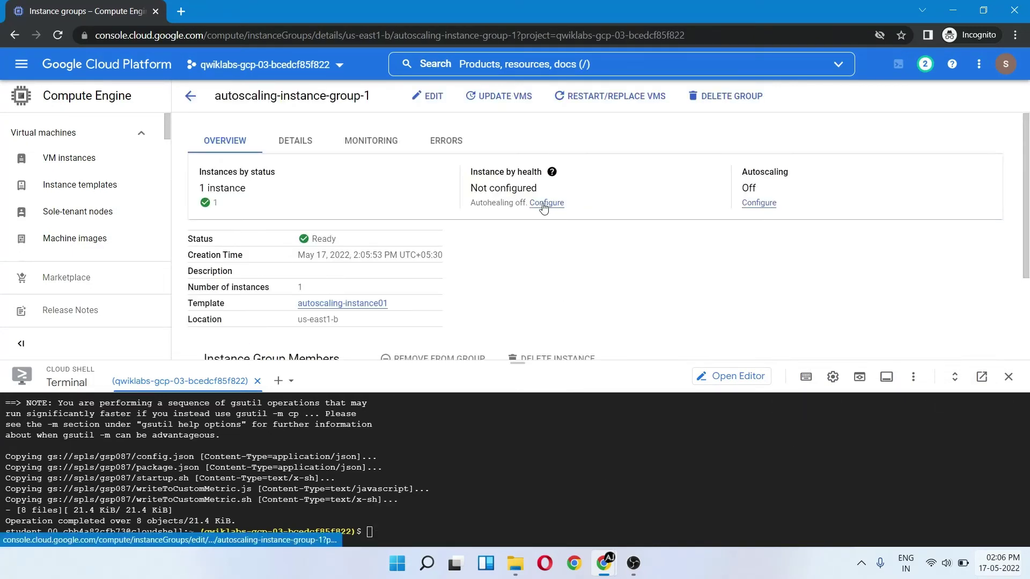
Edit autoscaling-instance-group-1, setting its autoscaling mode to "On: add and remove instances to the group" and its maximum number of instances to 3.
{"action": "left_click", "coordinate": [545, 206]}
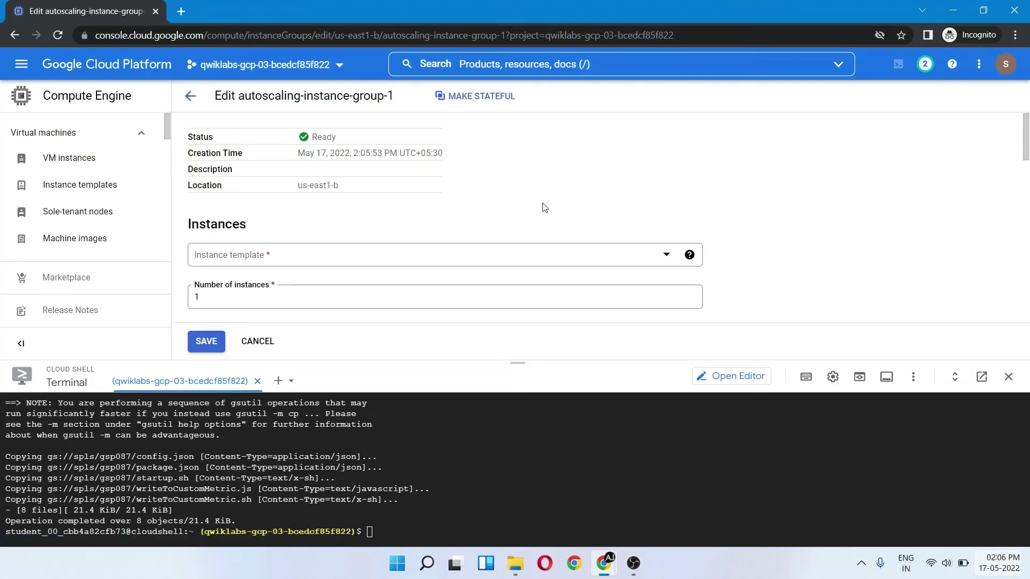
{"action": "scroll", "coordinate": [276, 217], "scroll_direction": "down", "scroll_amount": 3}
{"action": "left_click", "coordinate": [263, 225]}
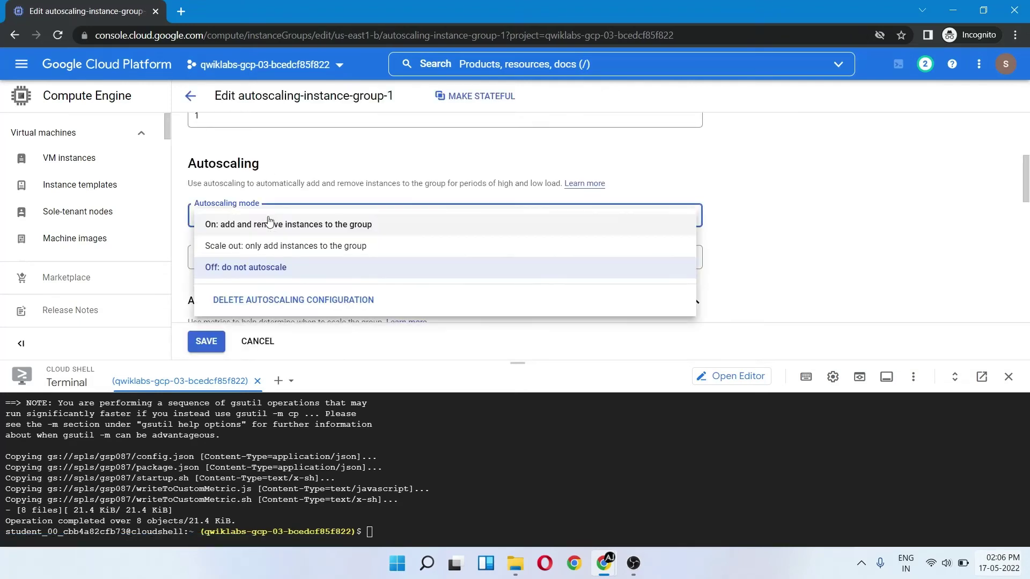
{"action": "left_click", "coordinate": [262, 231]}
{"action": "double_click", "coordinate": [481, 254]}
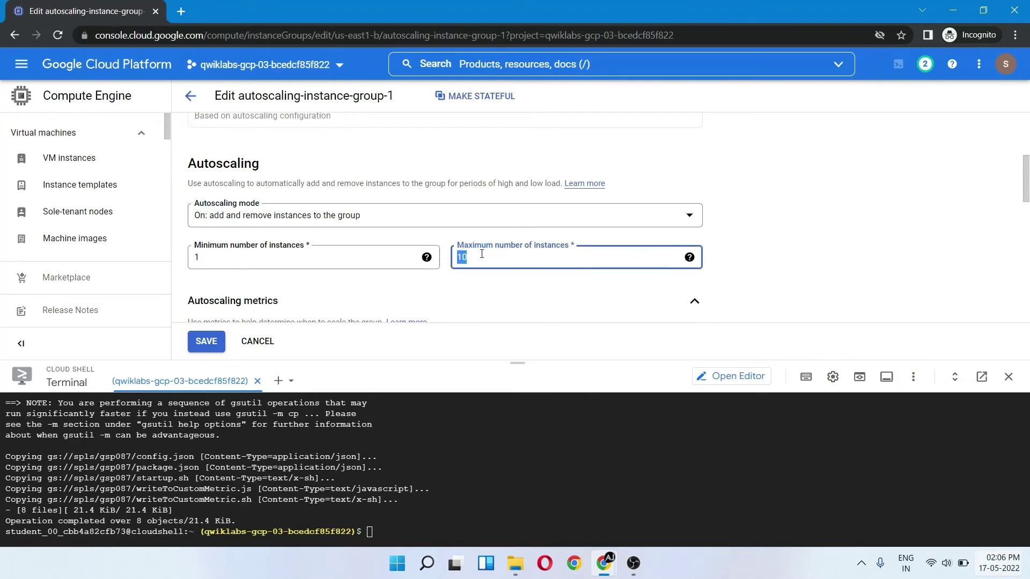
{"action": "type", "text": "3"}
Add an autoscaling metric with metric type "Cloud Monitoring metric" and metric export scope "Time series per instance".
{"action": "scroll", "coordinate": [478, 288], "scroll_direction": "down", "scroll_amount": 2}
{"action": "left_click", "coordinate": [230, 269]}
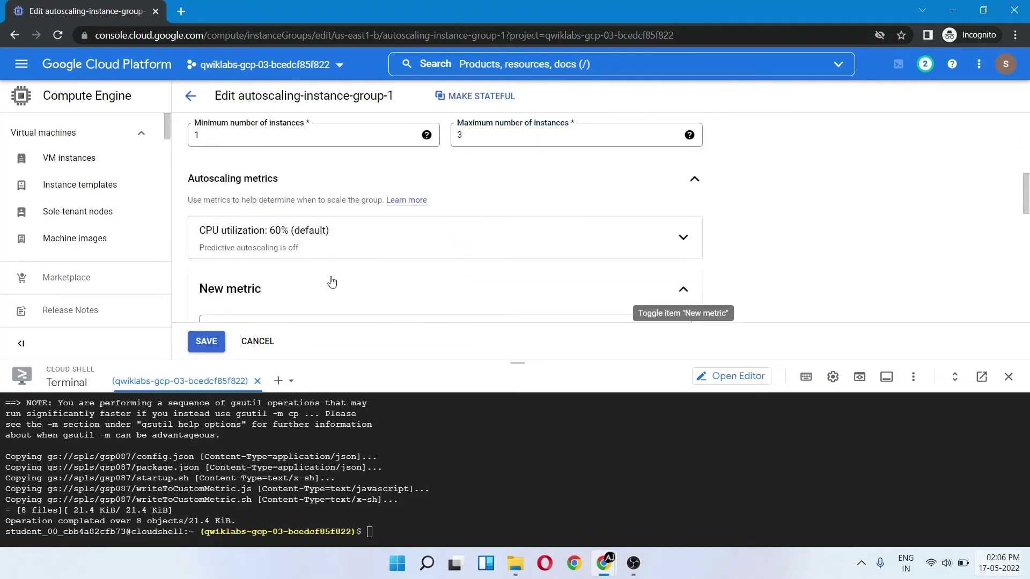
{"action": "scroll", "coordinate": [305, 236], "scroll_direction": "down", "scroll_amount": 2}
{"action": "left_click", "coordinate": [282, 191]}
{"action": "left_click", "coordinate": [295, 248]}
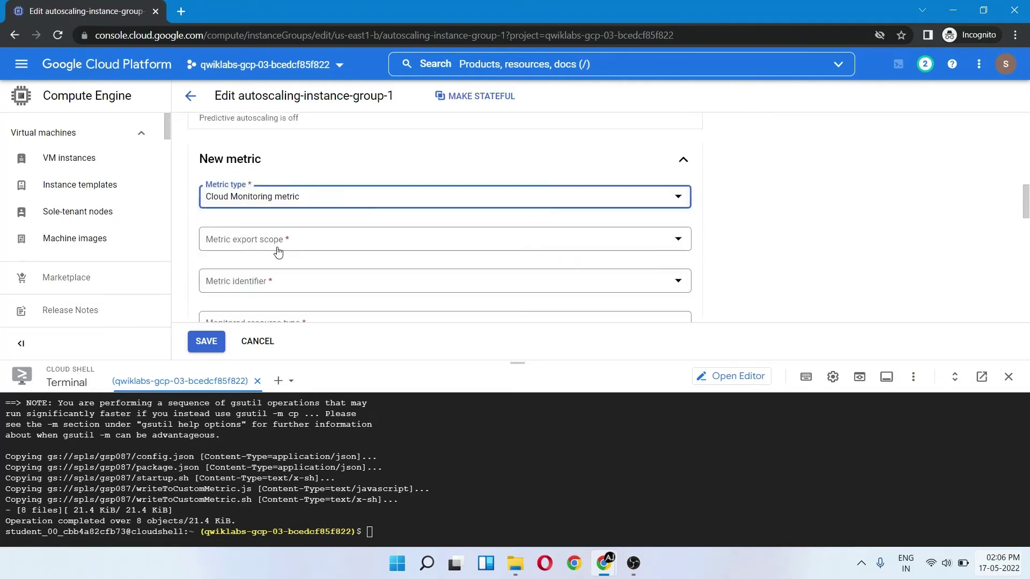
{"action": "scroll", "coordinate": [270, 237], "scroll_direction": "down", "scroll_amount": 1}
{"action": "left_click", "coordinate": [260, 207]}
{"action": "left_click", "coordinate": [260, 214]}
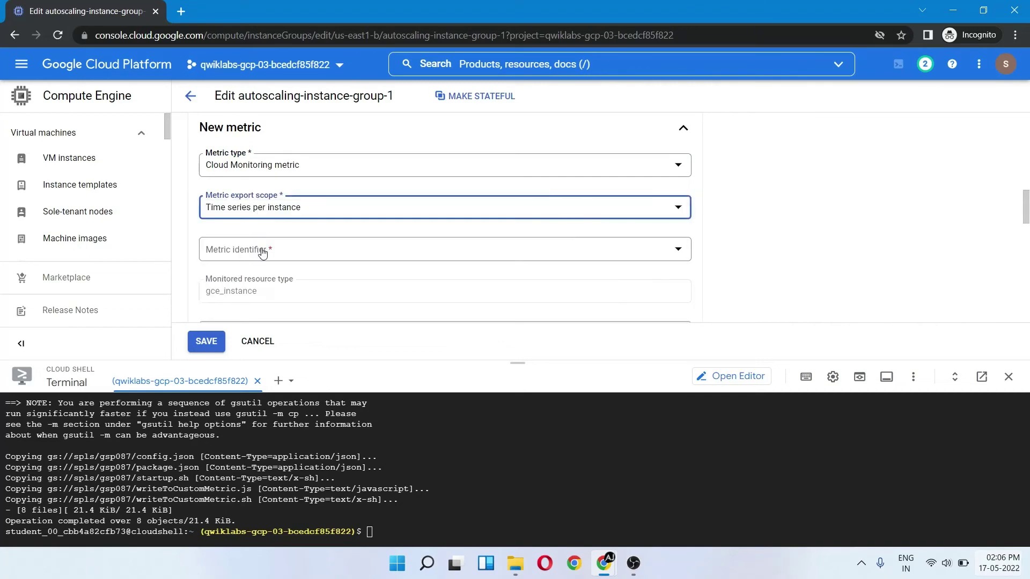
Copy the metric identifier custom.googleapis.com/appdemo_queue_depth_01 from the lab instructions and select it as the new metric's identifier.
{"action": "left_click", "coordinate": [262, 248]}
{"action": "key", "text": "alt+Tab"}
{"action": "scroll", "coordinate": [349, 385], "scroll_direction": "down", "scroll_amount": 3}
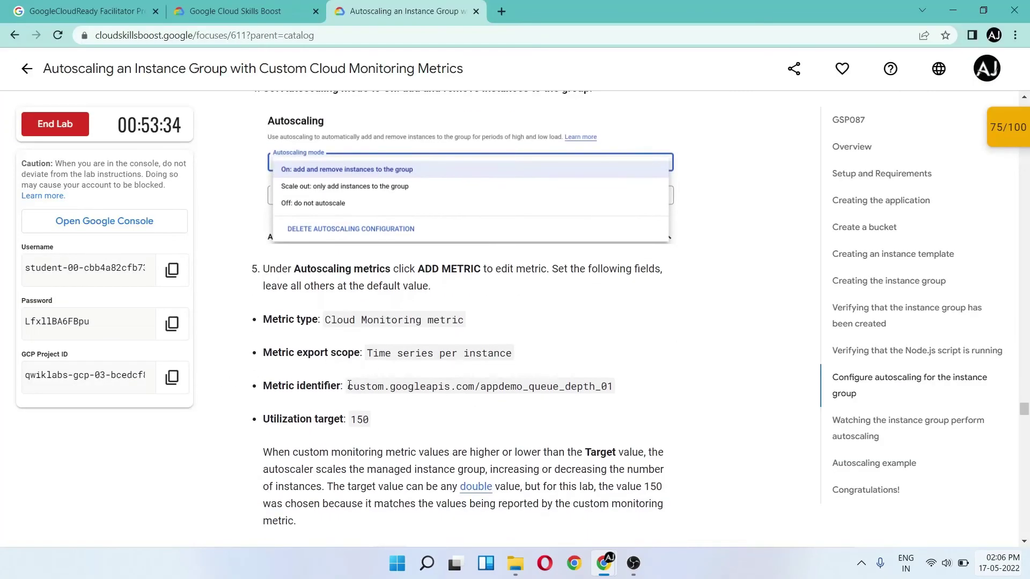
{"action": "left_click_drag", "start_coordinate": [357, 385], "coordinate": [561, 390]}
{"action": "key", "text": "ctrl+c"}
{"action": "key", "text": "alt+Tab"}
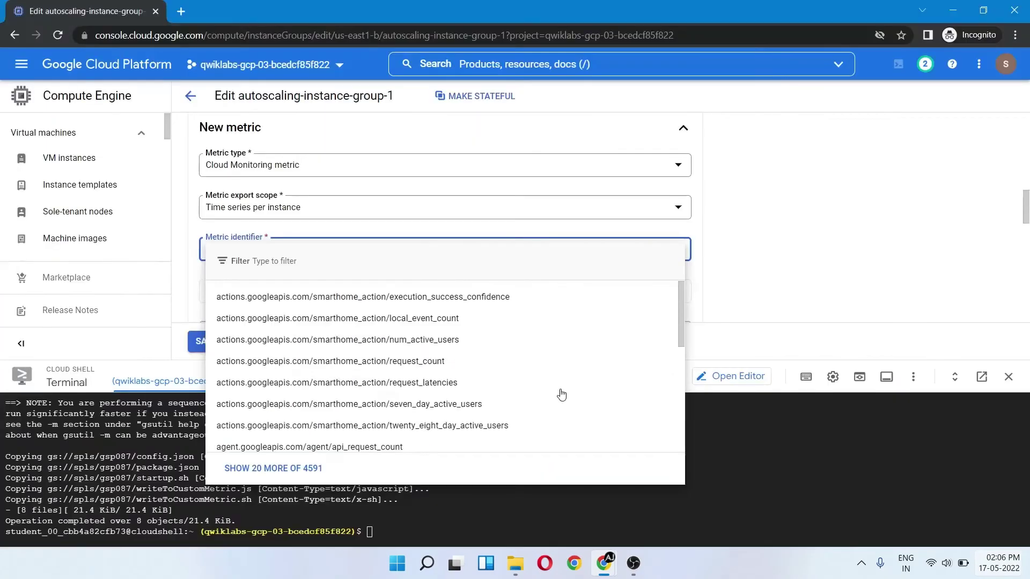
{"action": "key", "text": "ctrl+v"}
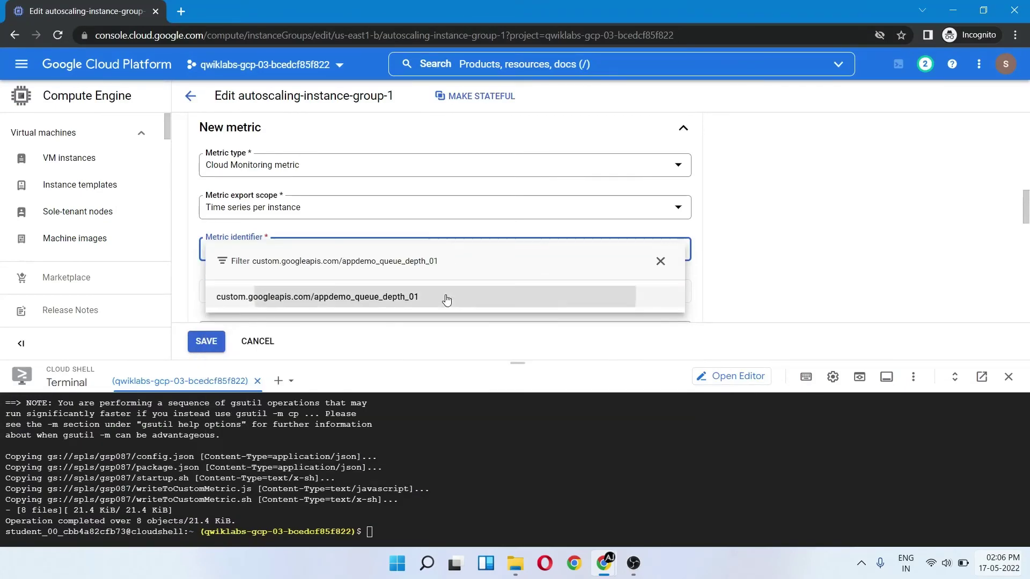
{"action": "left_click", "coordinate": [444, 297]}
Set the metric's utilization target to 150, compare it with the lab instructions, and save the metric and instance group.
{"action": "scroll", "coordinate": [428, 276], "scroll_direction": "down", "scroll_amount": 2}
{"action": "left_click", "coordinate": [427, 276]}
{"action": "type", "text": "150"}
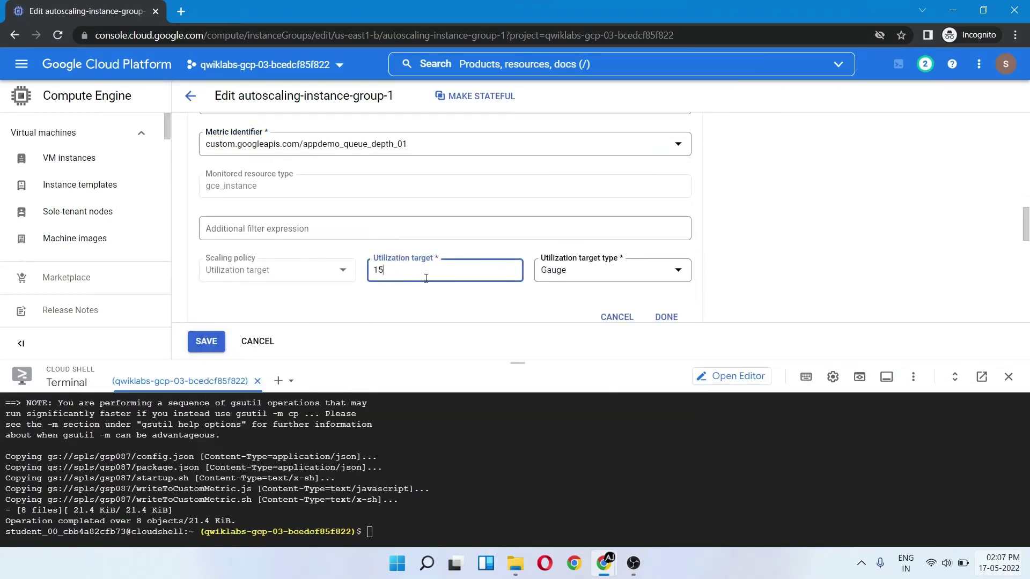
{"action": "key", "text": "alt+Tab"}
{"action": "scroll", "coordinate": [429, 374], "scroll_direction": "down", "scroll_amount": 8}
{"action": "scroll", "coordinate": [429, 370], "scroll_direction": "down", "scroll_amount": 5}
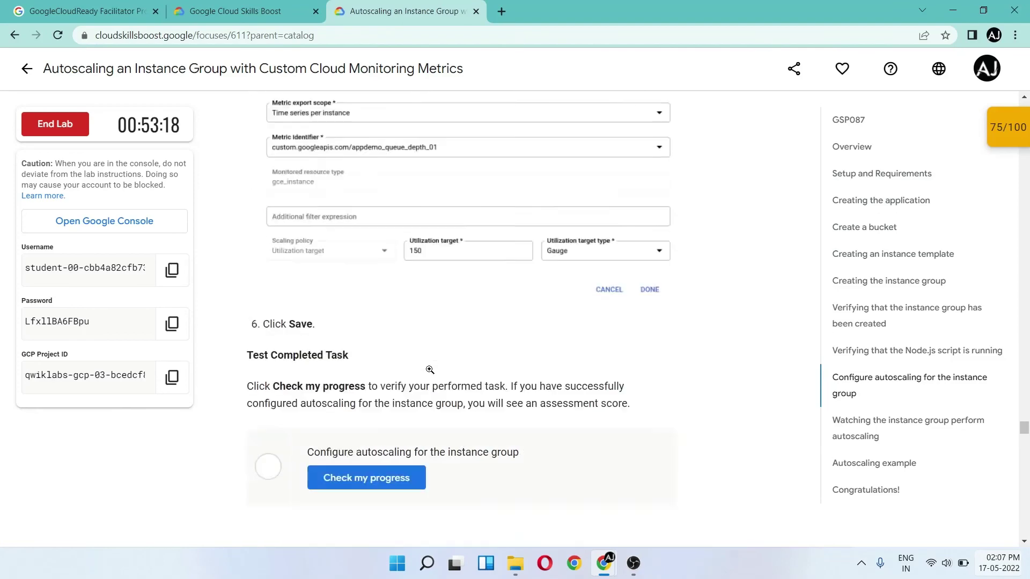
{"action": "key", "text": "alt+Tab"}
{"action": "left_click", "coordinate": [665, 317]}
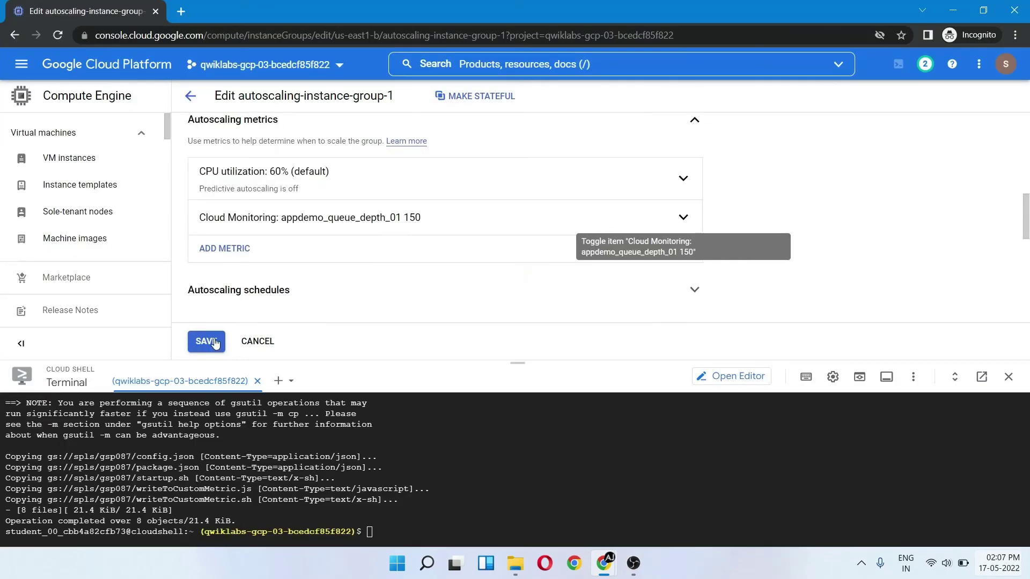
{"action": "left_click", "coordinate": [211, 341]}
Check the lab progress for the "Configure autoscaling for the instance group" task.
{"action": "key", "text": "alt+Tab"}
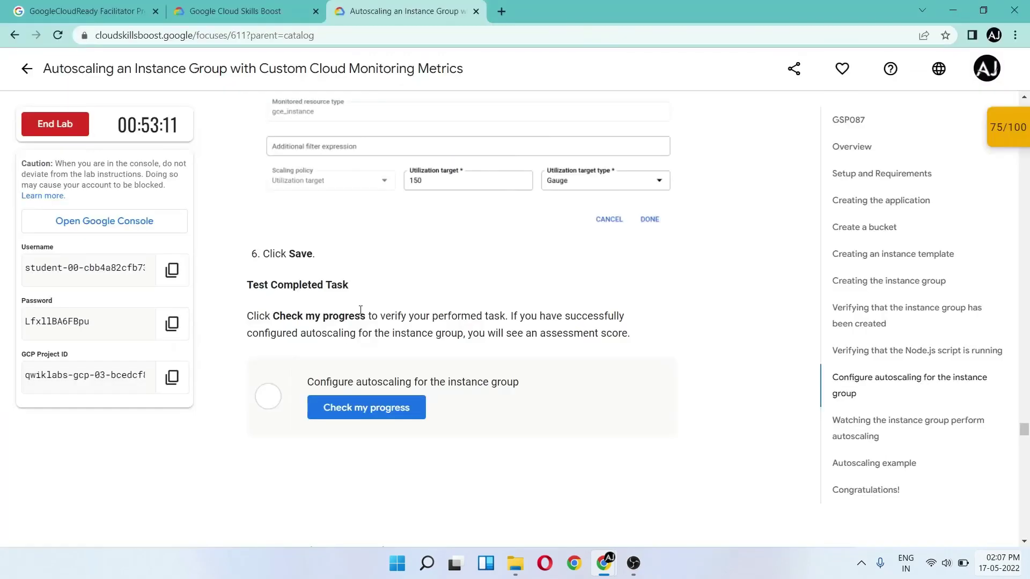
{"action": "left_click", "coordinate": [396, 407]}
{"action": "scroll", "coordinate": [393, 322], "scroll_direction": "down", "scroll_amount": 2}
{"action": "left_click", "coordinate": [393, 322]}
{"action": "key", "text": "alt+Tab"}
{"action": "key", "text": "alt+Tab"}
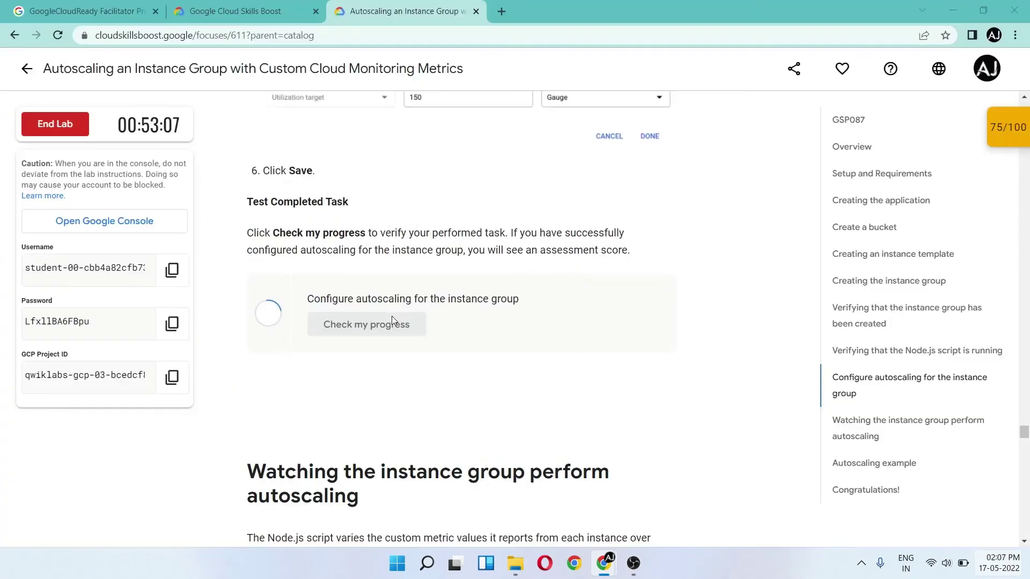
Go to the end of the lab instructions, then end the lab and confirm.
{"action": "scroll", "coordinate": [327, 329], "scroll_direction": "down", "scroll_amount": 2}
{"action": "scroll", "coordinate": [325, 326], "scroll_direction": "down", "scroll_amount": 10}
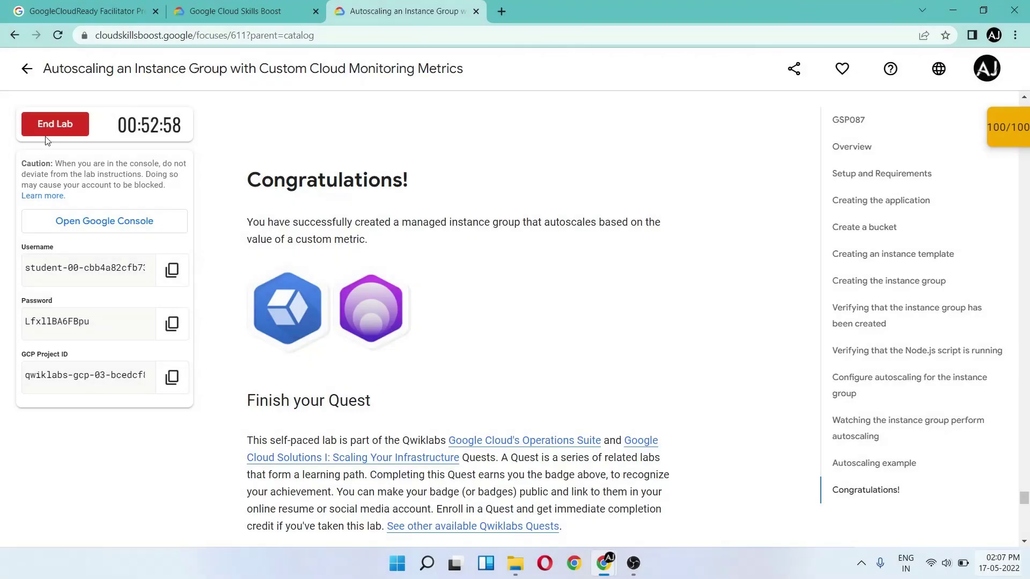
{"action": "left_click", "coordinate": [45, 132]}
{"action": "left_click", "coordinate": [637, 362]}
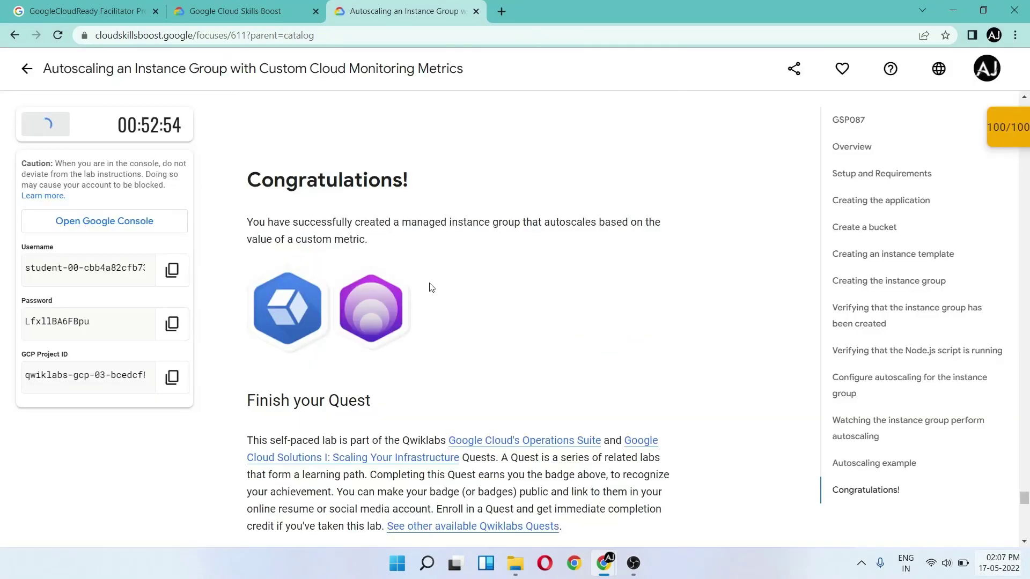